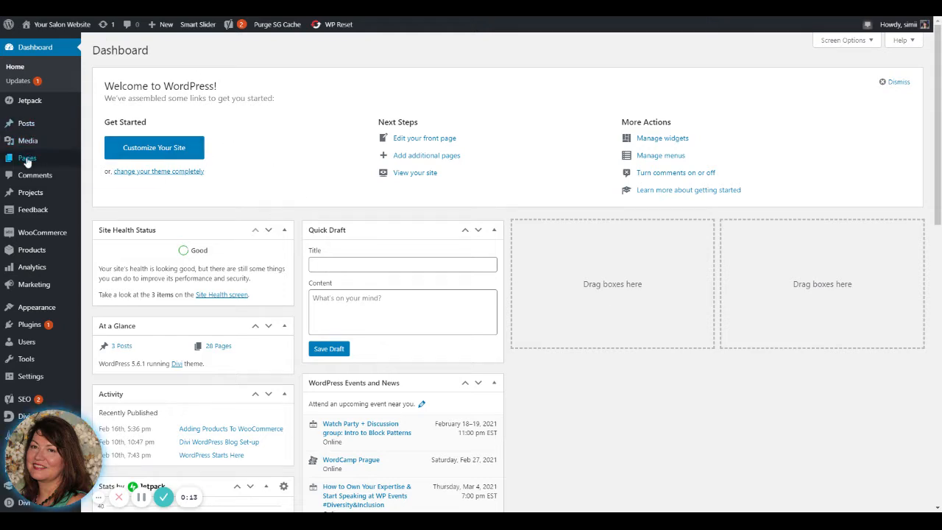
Step: Open the published 1Divi Example Page from the site's pages list and enable the Visual Builder on it
mouse_move(28, 162)
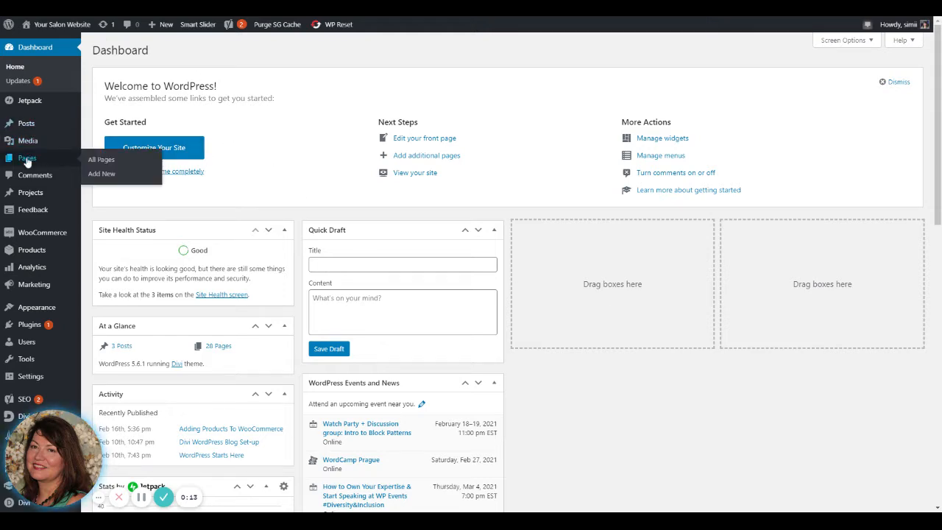
left_click(98, 160)
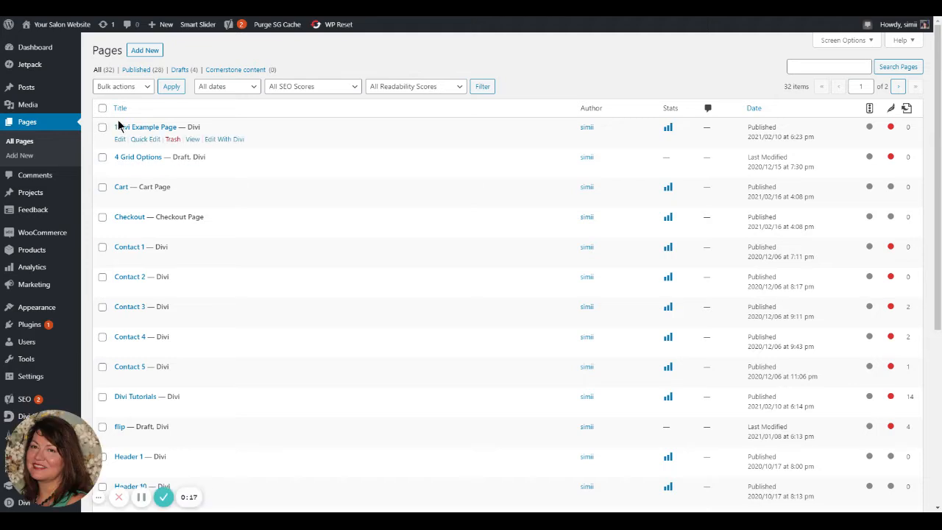
left_click(192, 139)
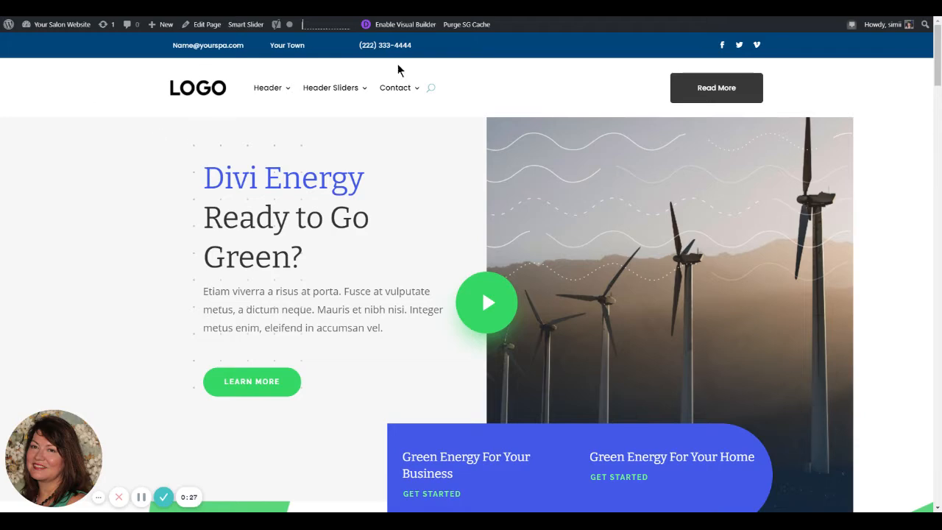
scroll(699, 463, "down", 12)
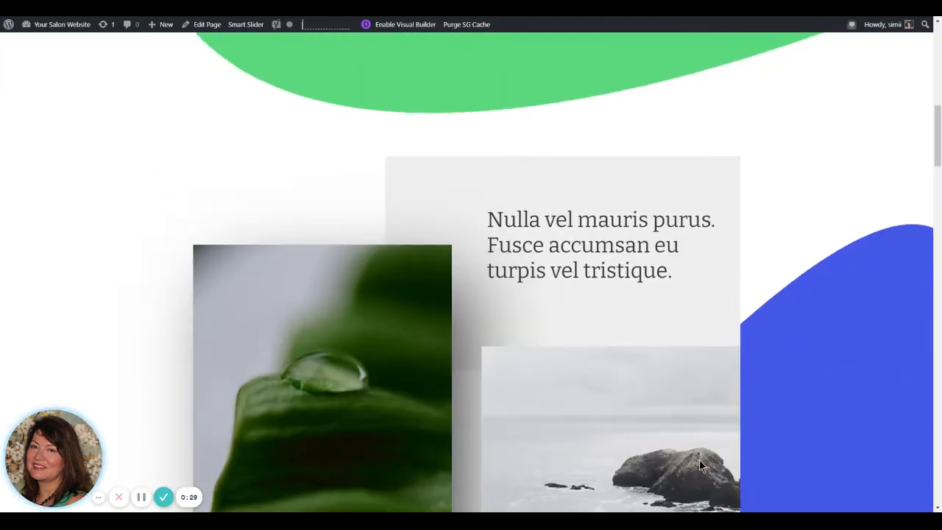
scroll(700, 460, "down", 6)
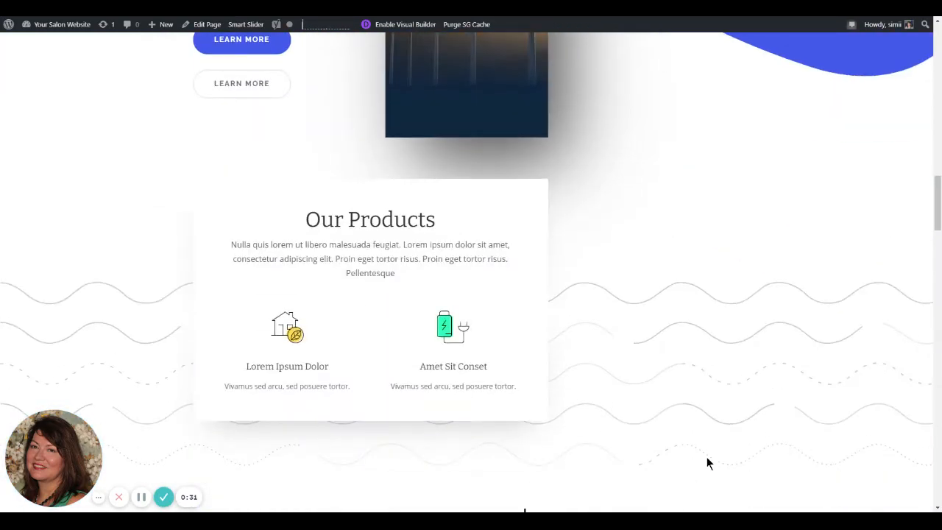
scroll(706, 456, "up", 5)
scroll(710, 457, "up", 10)
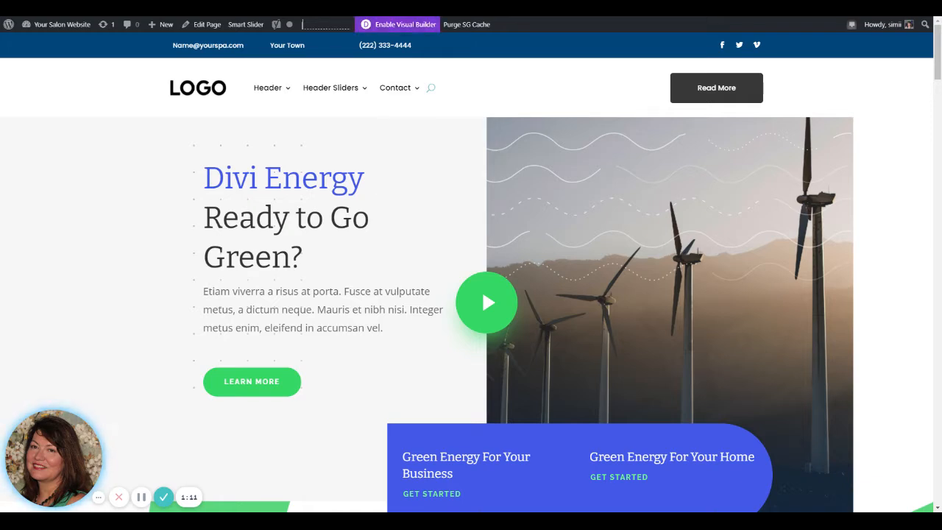
mouse_move(476, 147)
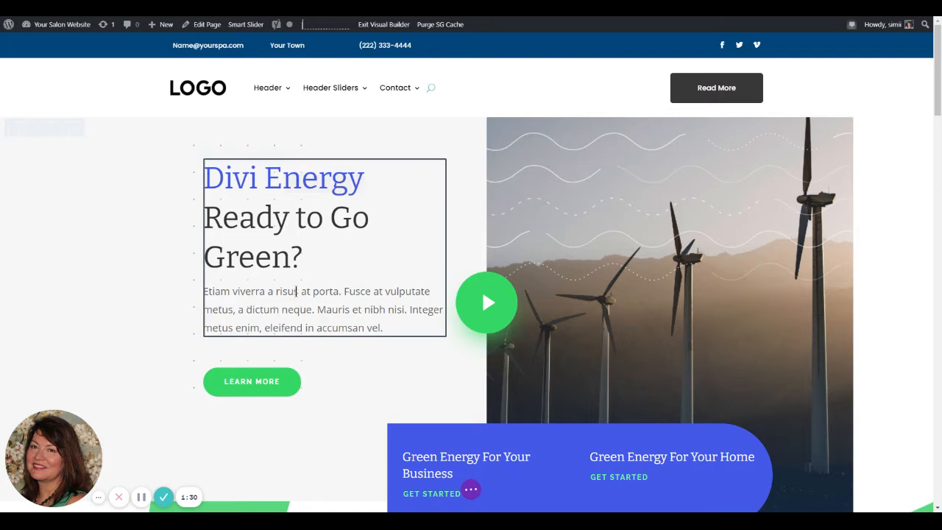
Step: Inspect inline editing and the content settings of the "Divi Energy Ready to Go Green?" text module
left_click(286, 292)
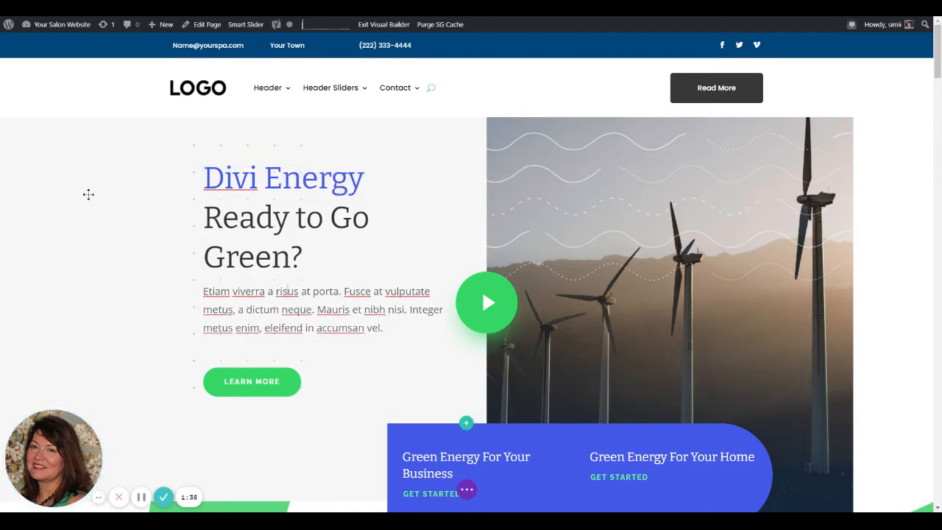
left_click(44, 196)
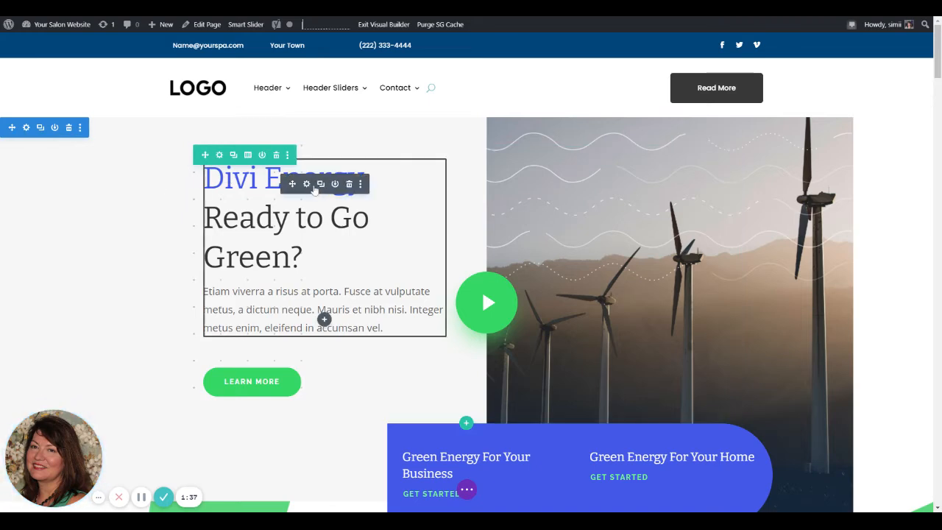
left_click(308, 186)
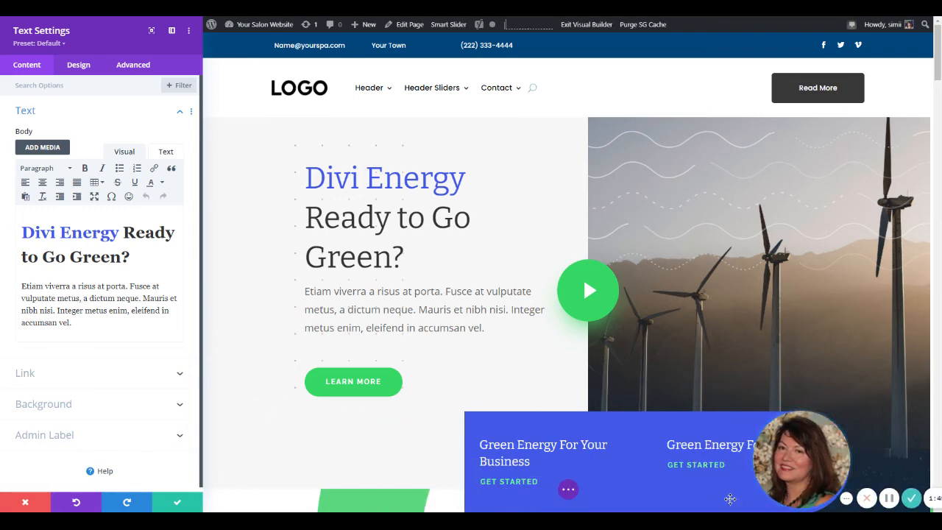
left_click(176, 503)
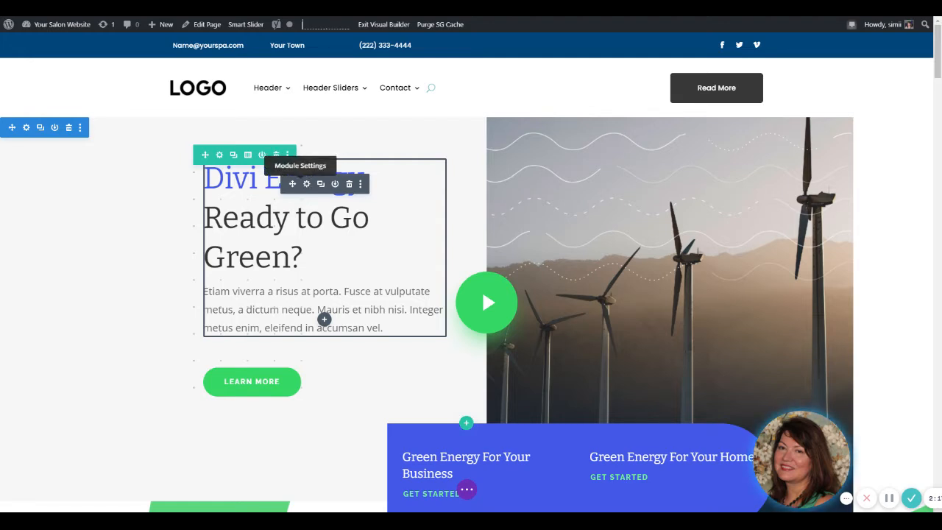
Step: Replace the placeholder paragraph under the "Divi Energy" heading with the copied text starting "Go to the store, and you'll see a multitude of vitamins"
left_click(307, 184)
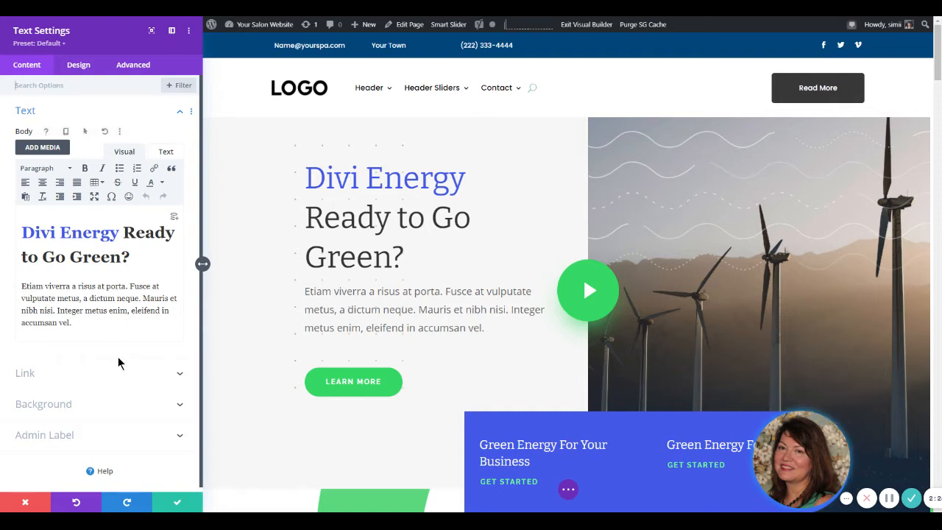
left_click(152, 30)
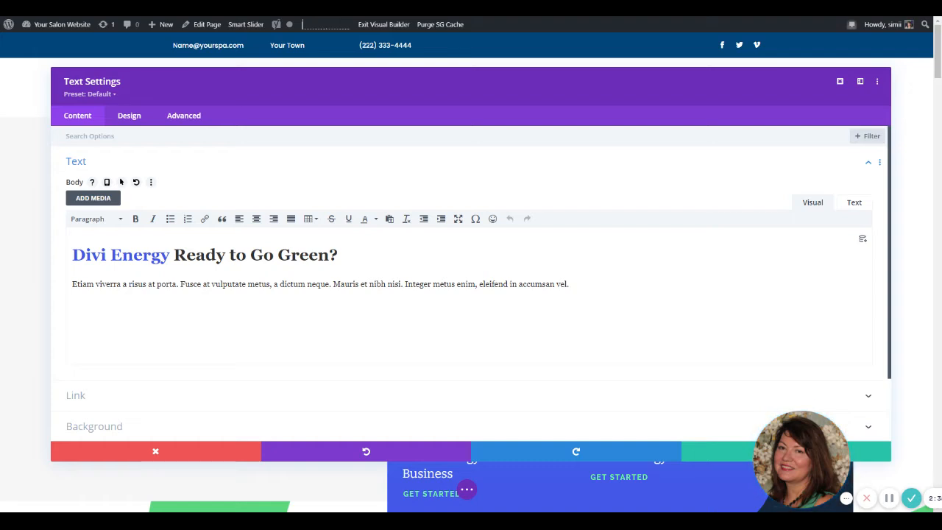
left_click(860, 82)
left_click_drag(78, 324, 20, 285)
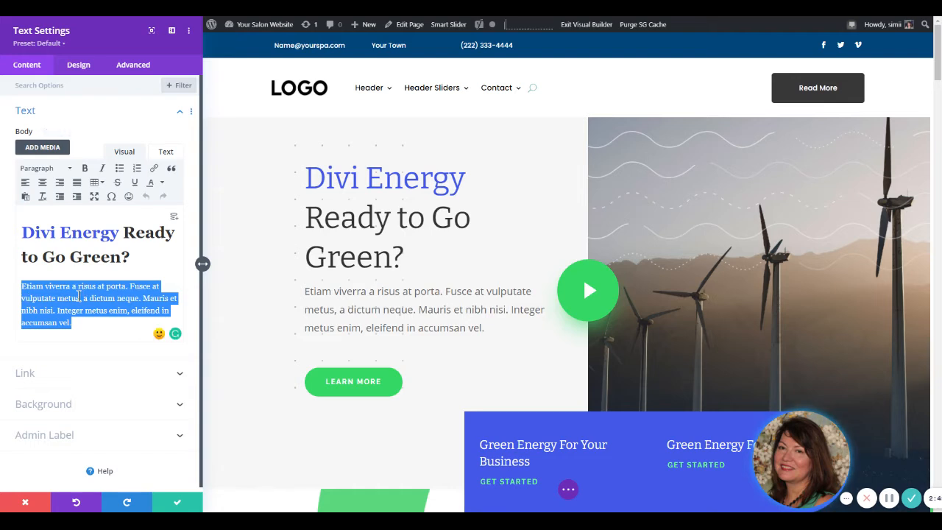
type("Go to the store, and you'll see a multitude of vitamins, herbs, and other supplements touted as energy boosters. Some are even added to soft drinks and other foods. But there's little or no scientific evidence that energy boosters like ginseng, guarana, and chromium picolinate actually work. Thankfully, there are things you can do to enhance your own natural energy levels. Here are nine tips:")
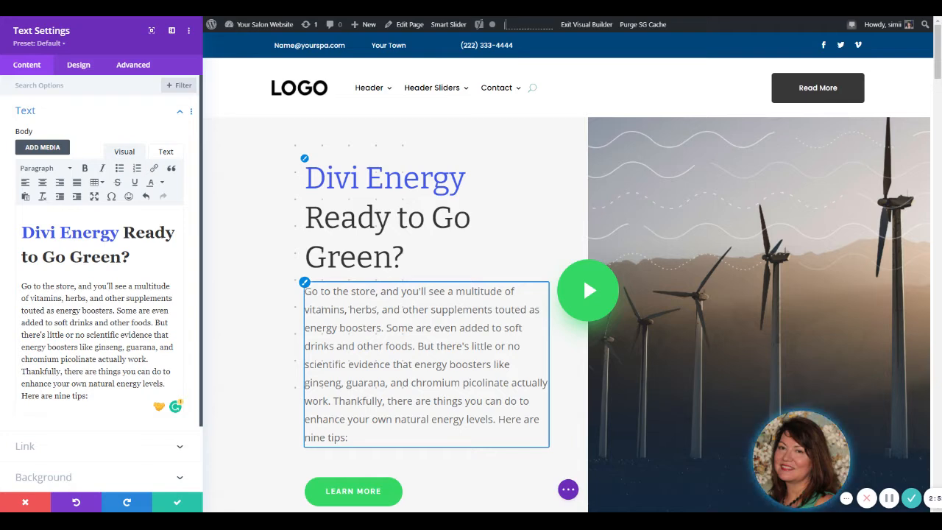
Step: Preview the page in tablet and phone views to check the new paragraph, and return to desktop view
left_click(569, 490)
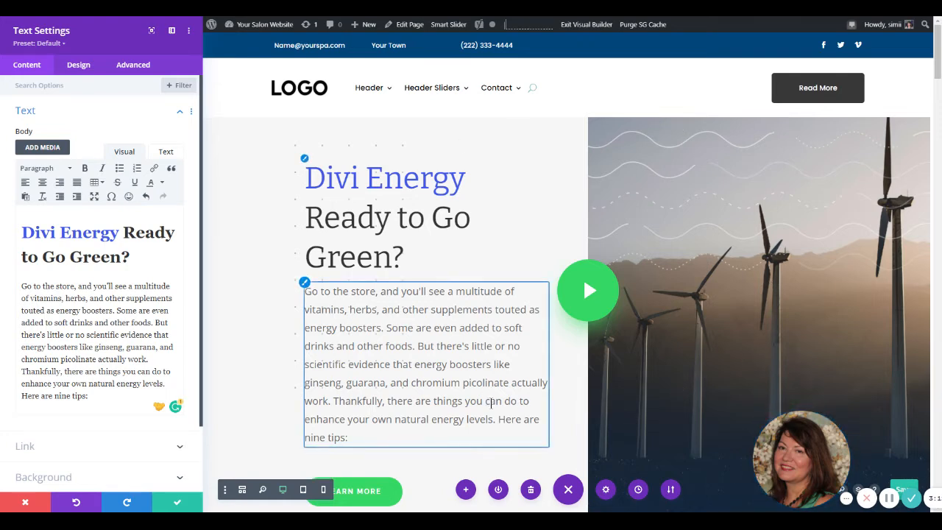
left_click(304, 490)
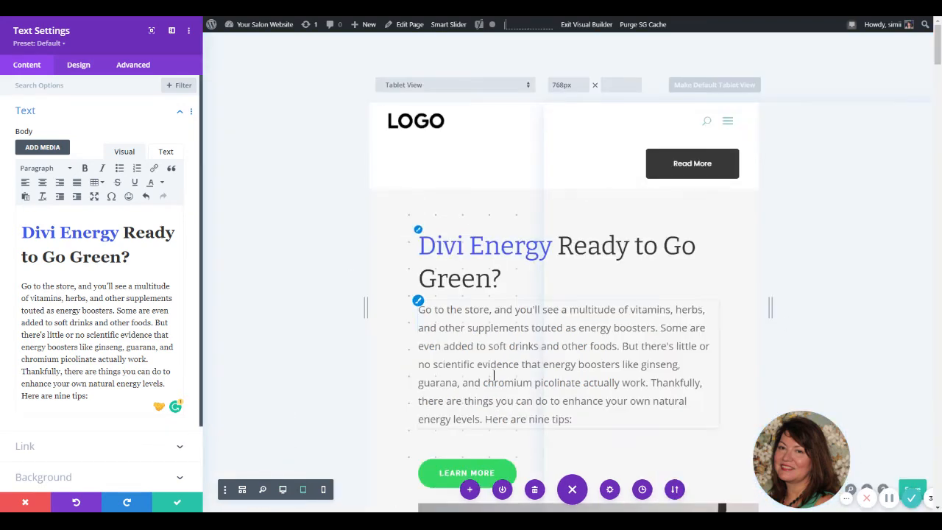
left_click(324, 491)
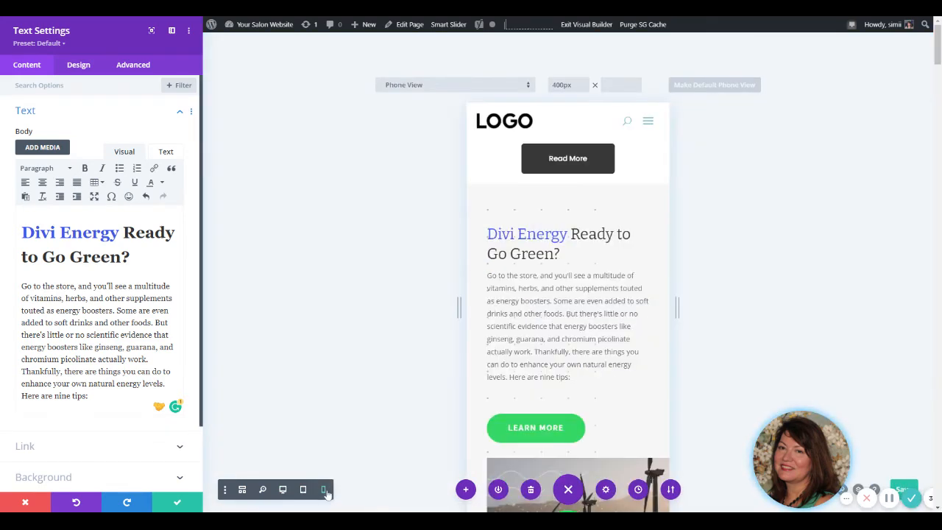
scroll(604, 420, "down", 3)
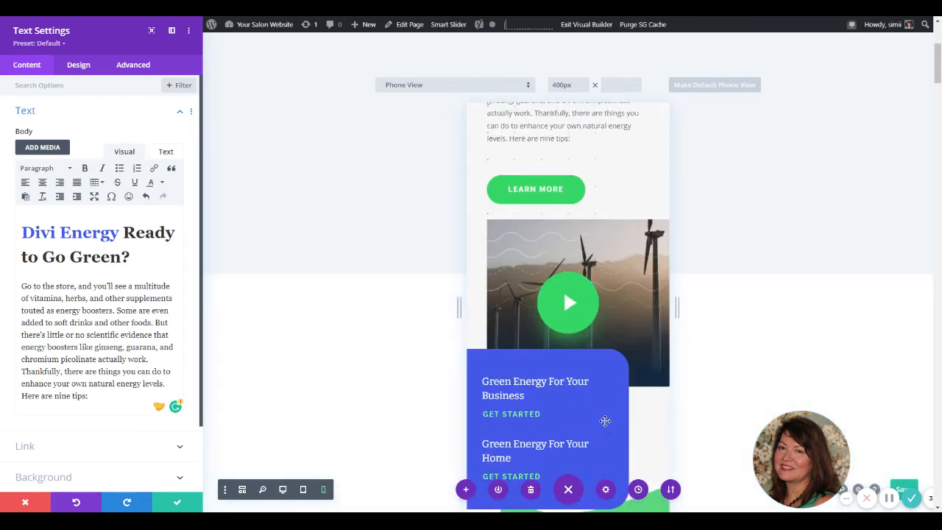
scroll(605, 420, "down", 10)
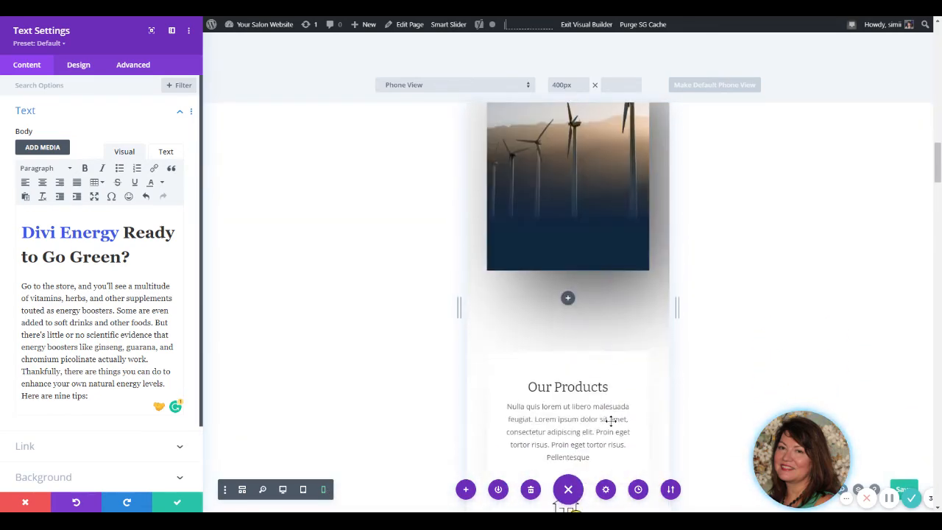
scroll(610, 420, "down", 4)
scroll(611, 420, "up", 15)
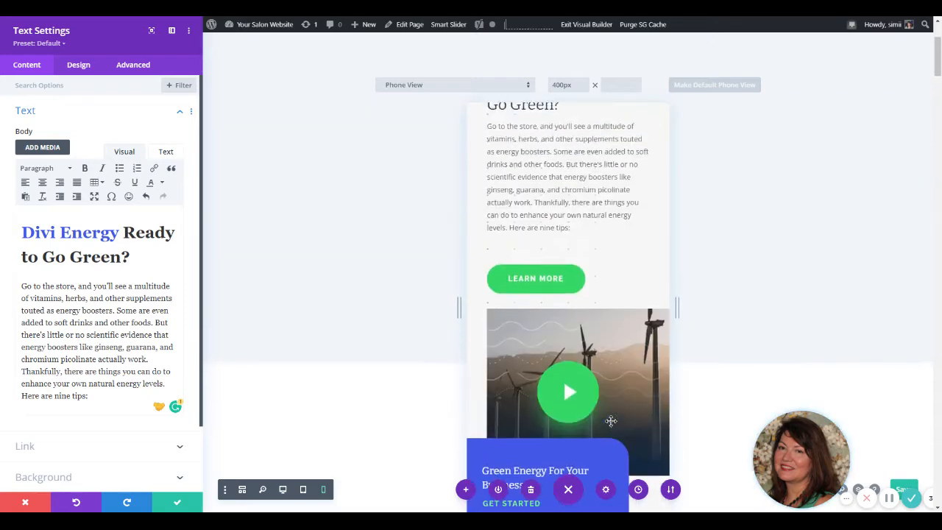
scroll(610, 420, "up", 2)
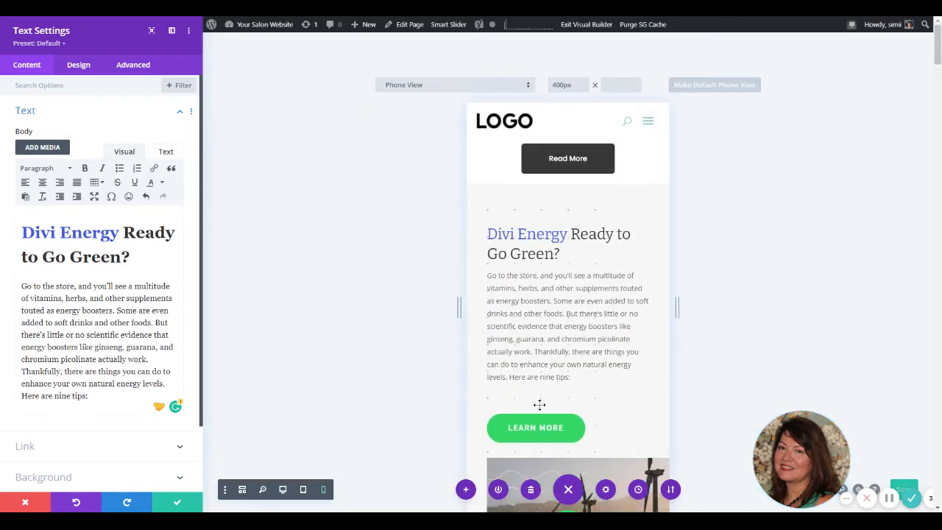
left_click(282, 491)
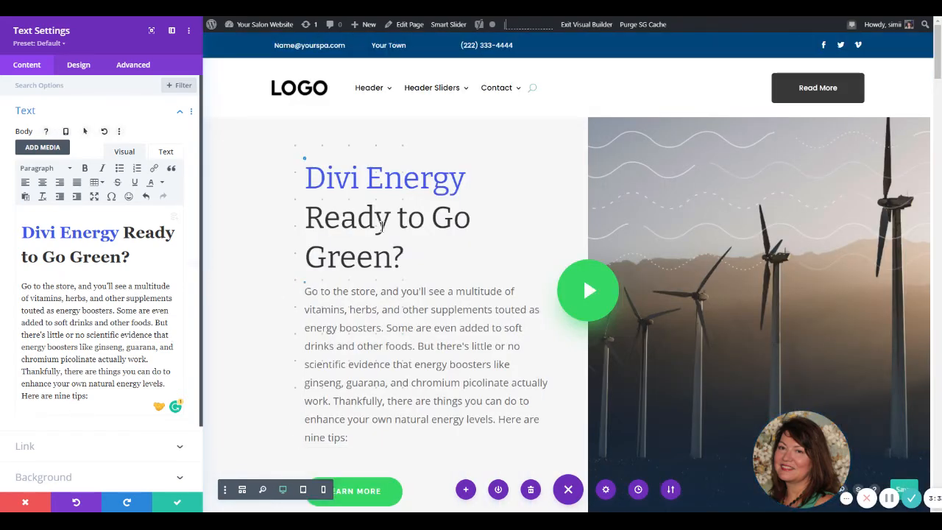
Step: Save the text module's changes and save the page
left_click(178, 503)
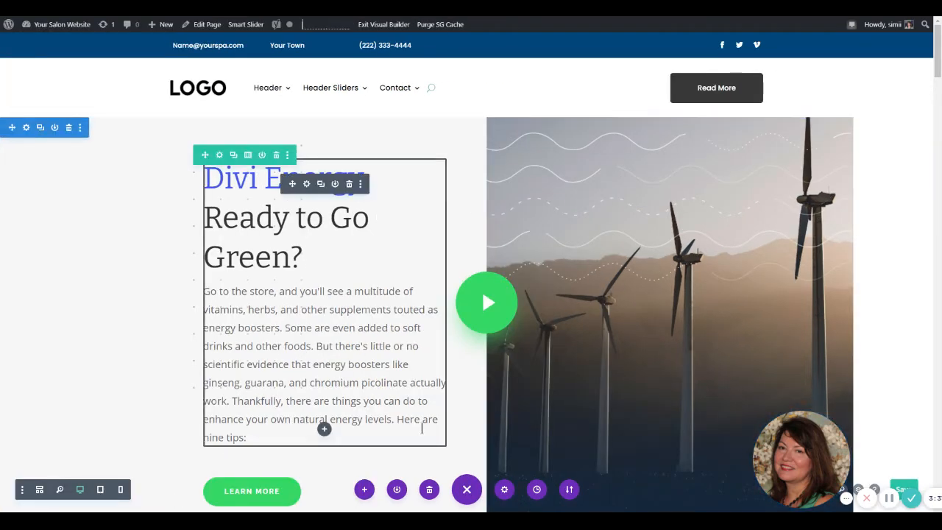
scroll(427, 433, "down", 1)
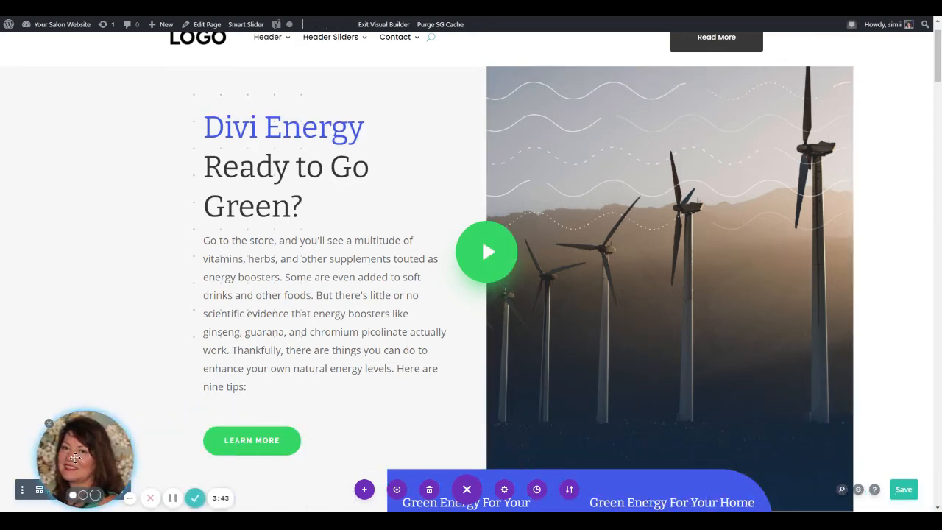
left_click(908, 490)
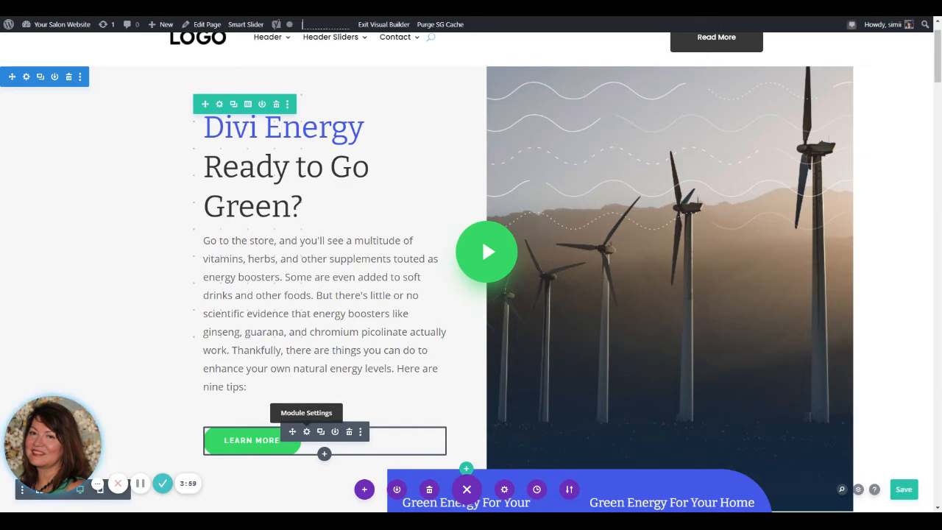
Step: Change the label of the green Learn More button below the paragraph to "to anything you want"
left_click(306, 432)
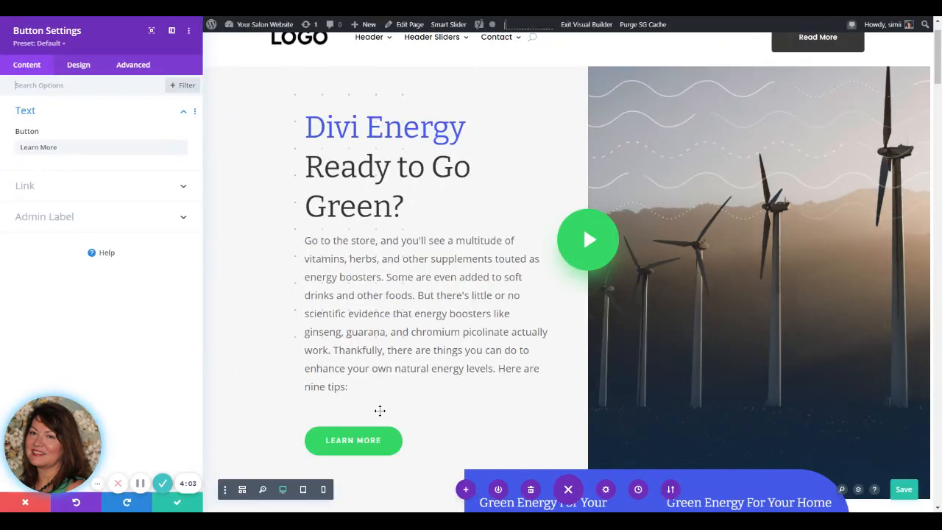
left_click_drag(88, 148, 2, 161)
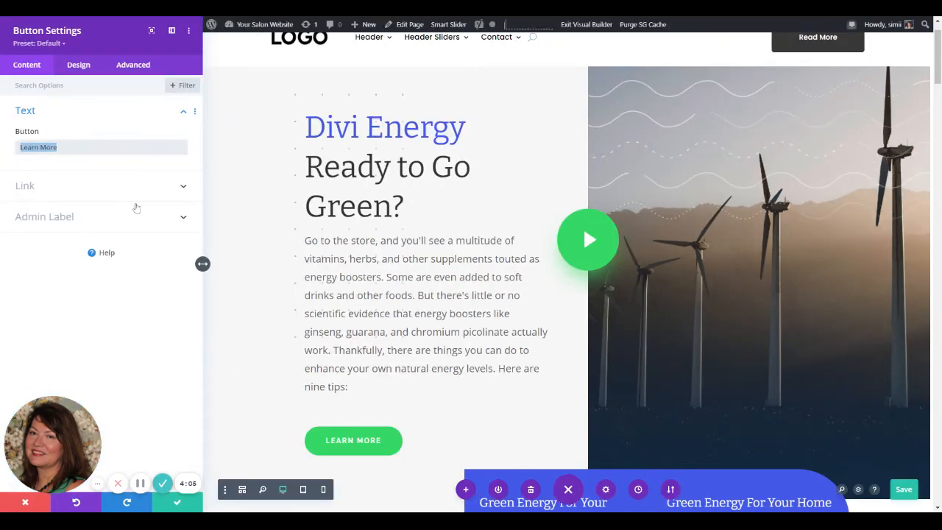
type("to any")
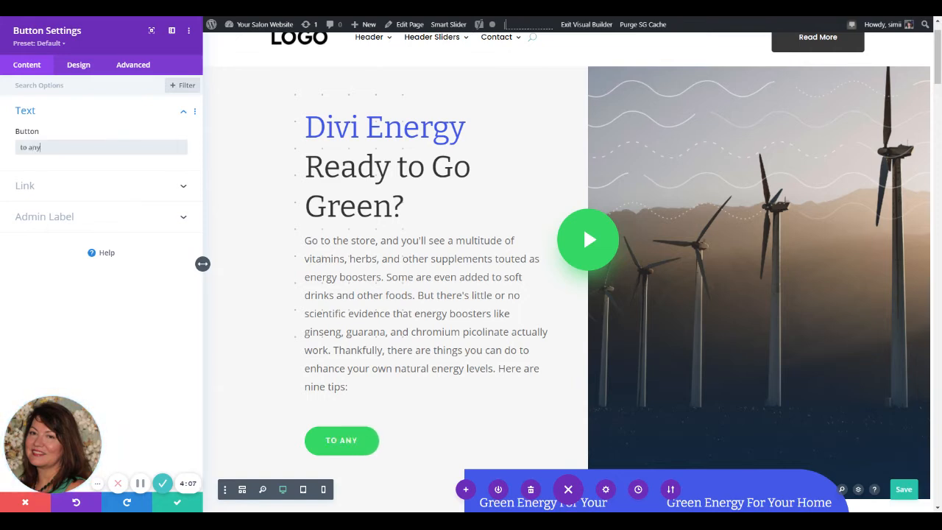
type("thing you want")
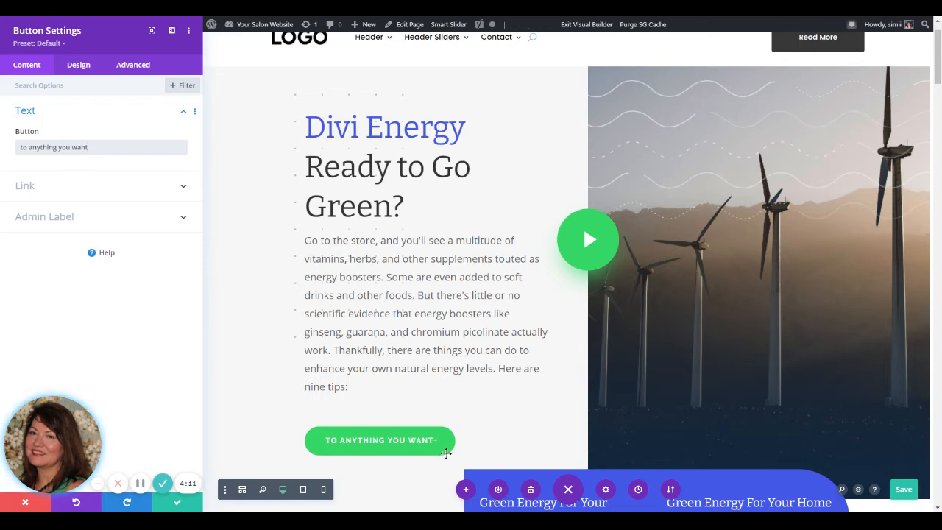
Step: Check the relabelled button in tablet and phone views, and return to desktop view
left_click(304, 491)
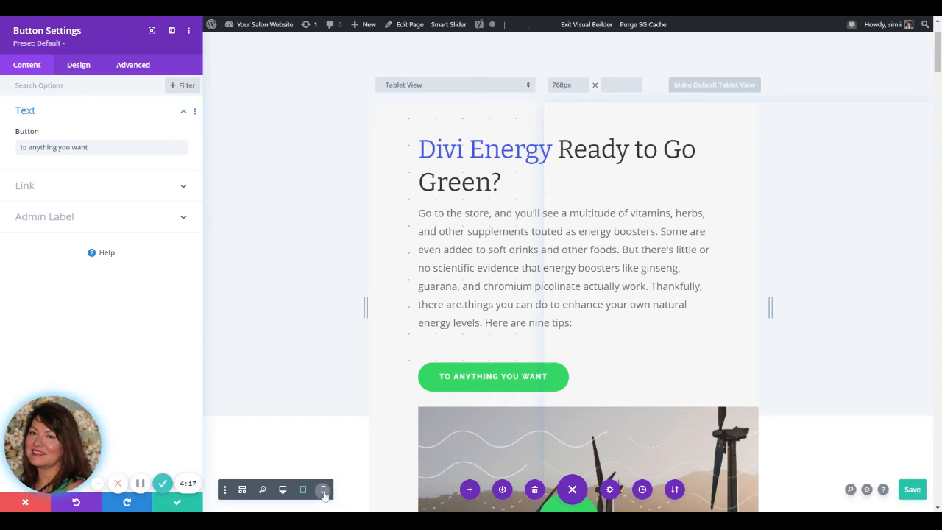
left_click(323, 490)
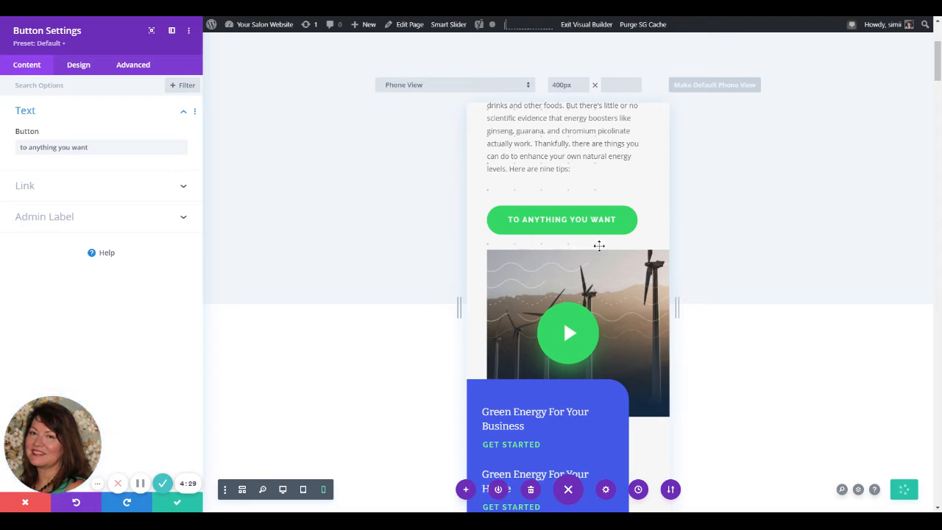
left_click(283, 491)
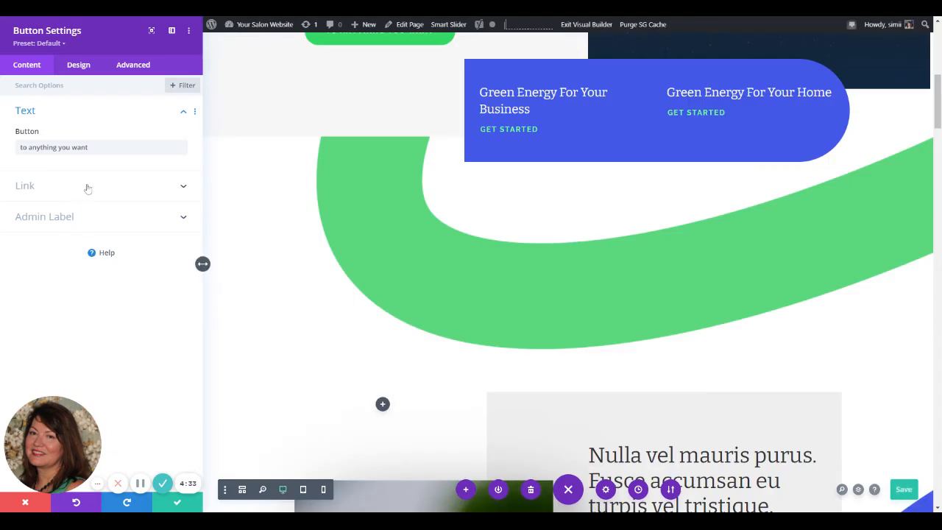
left_click(53, 190)
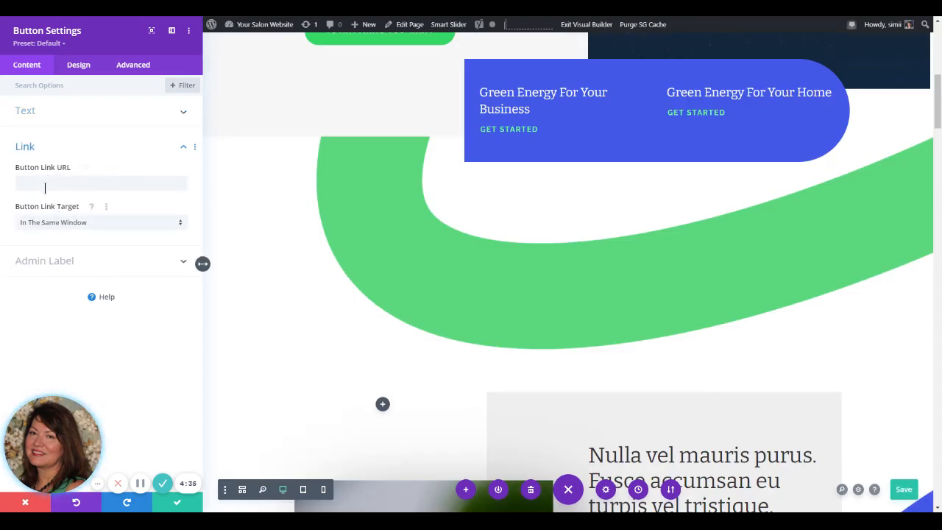
left_click(46, 182)
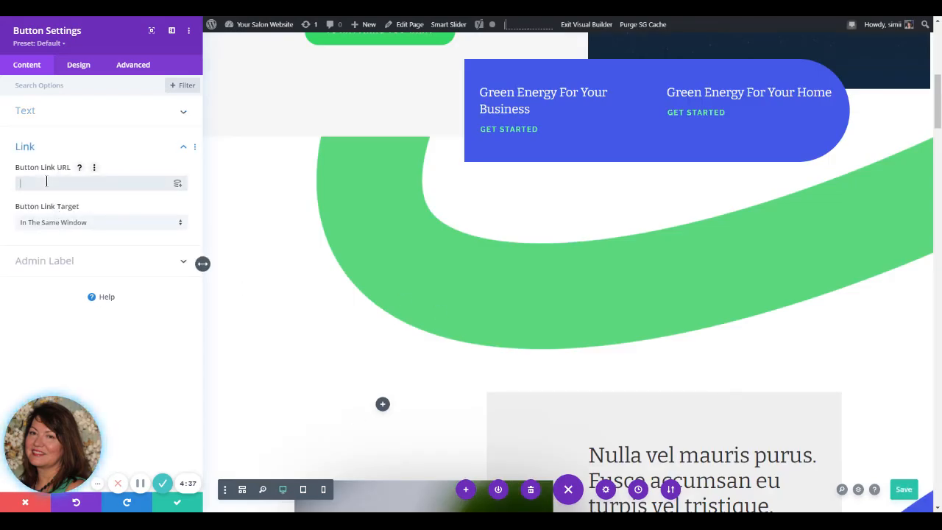
type("#")
scroll(261, 296, "up", 5)
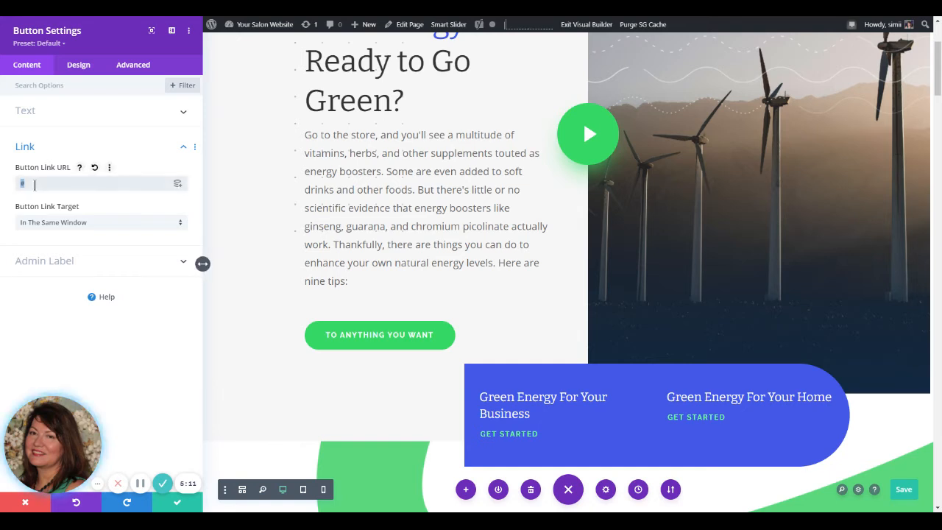
type("https://theyorkietimes.com/")
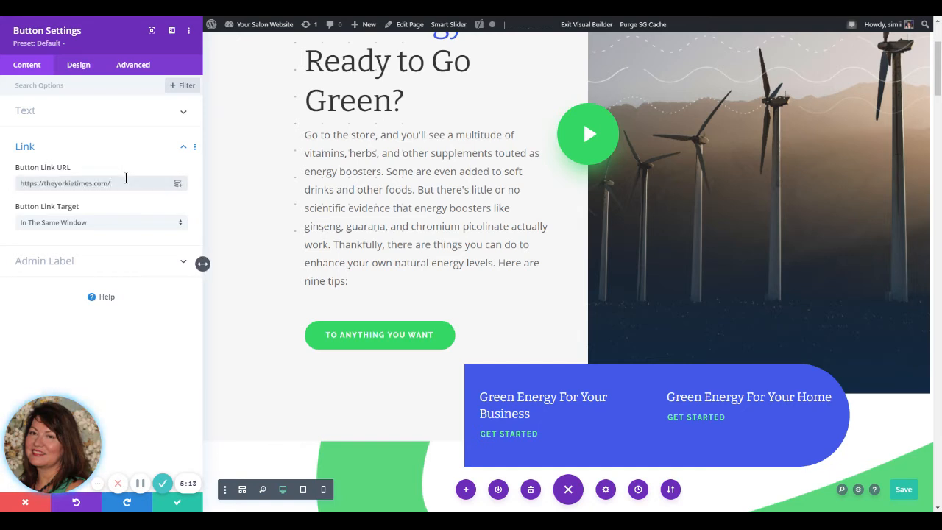
Step: Set the button's link target to In The New Tab, and save the button settings and the page
left_click(119, 222)
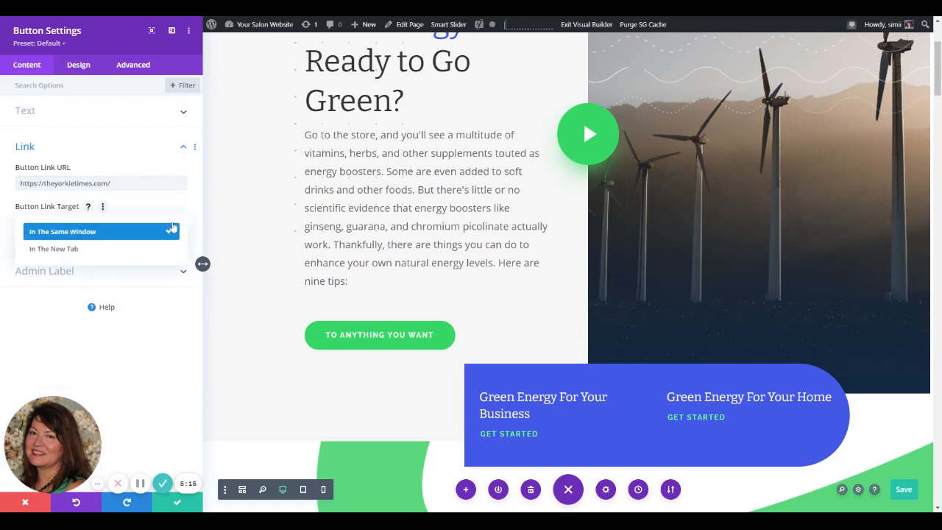
left_click(82, 250)
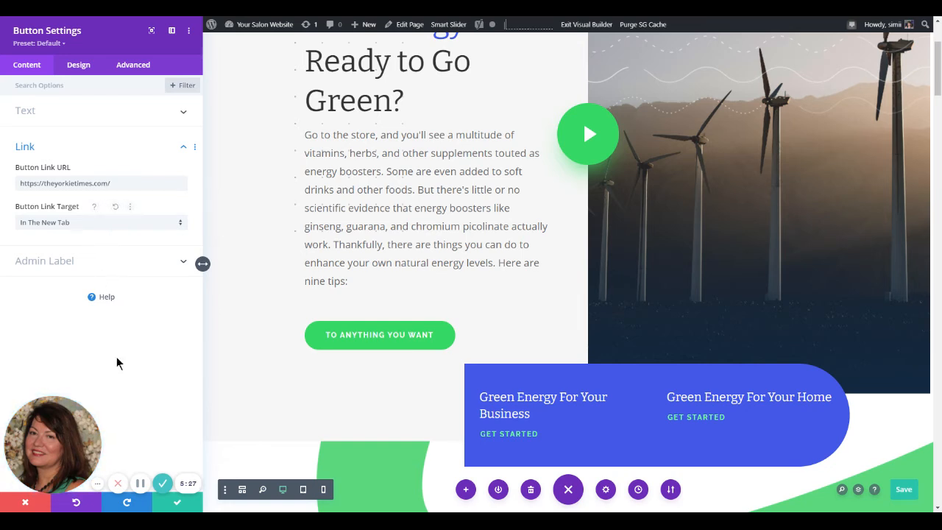
left_click(176, 502)
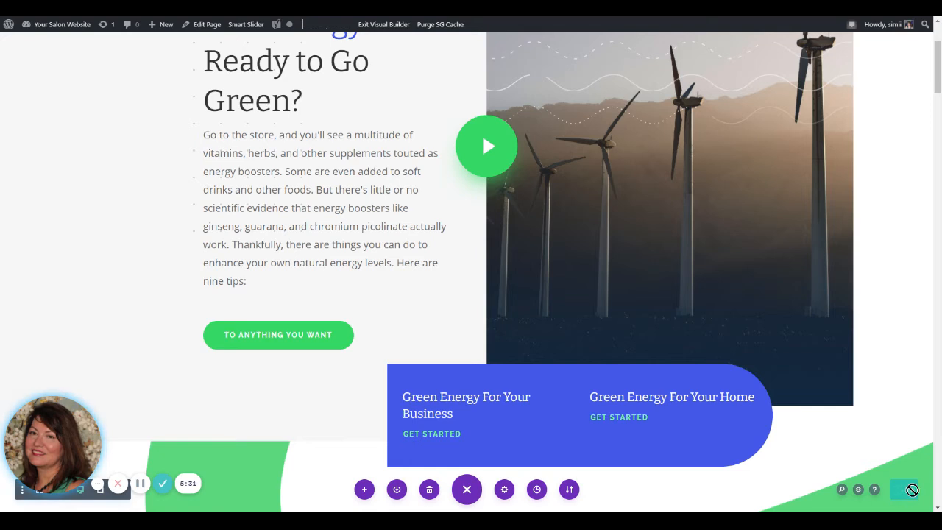
left_click(912, 490)
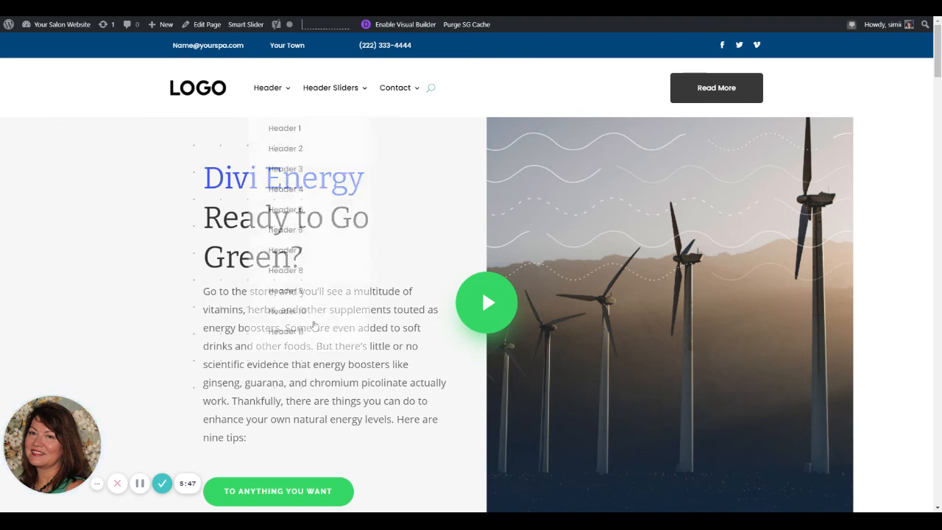
Step: Review the saved page outside the Visual Builder, from the heading and relabelled button to the image section
scroll(332, 361, "down", 1)
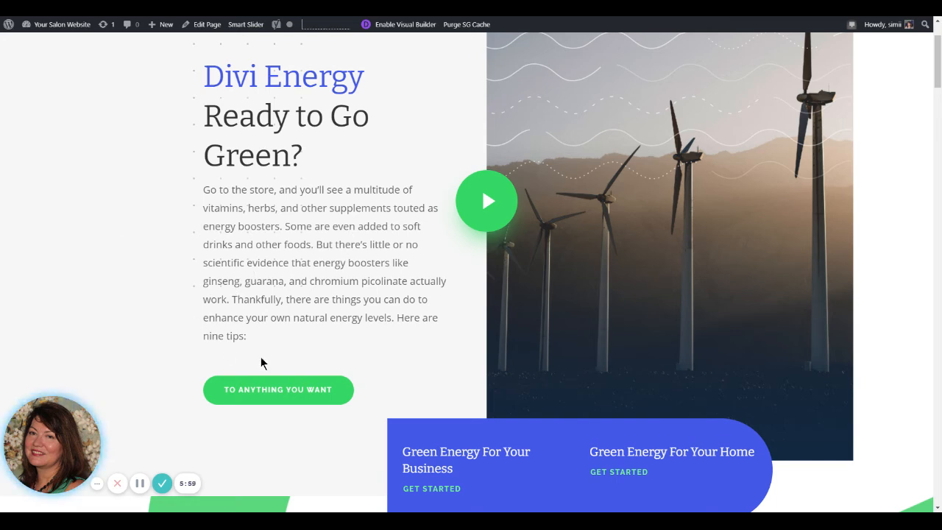
scroll(359, 336, "down", 2)
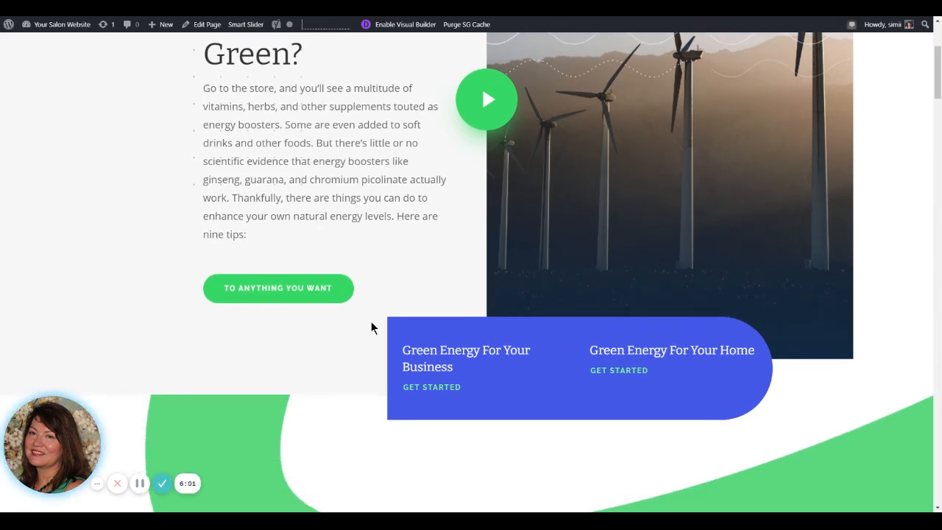
scroll(370, 326, "up", 2)
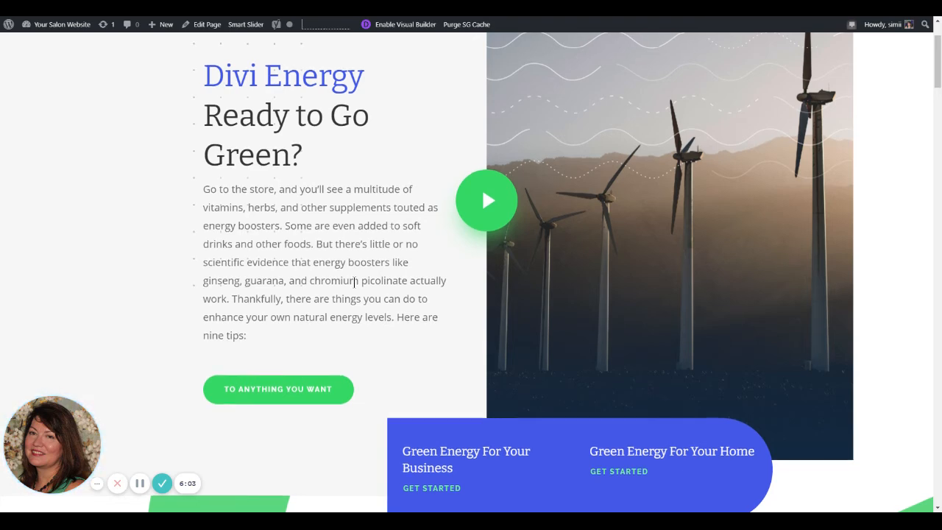
scroll(358, 288, "down", 10)
scroll(357, 289, "down", 13)
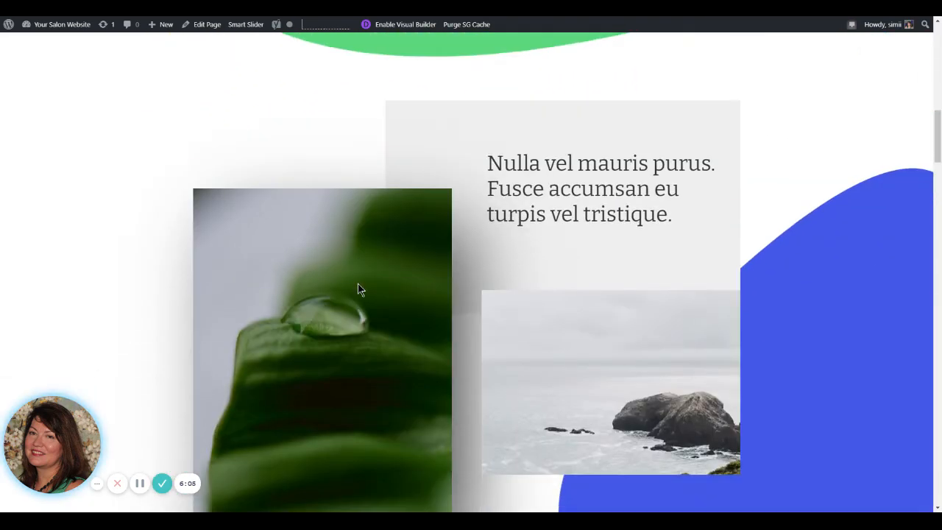
scroll(357, 290, "up", 4)
scroll(358, 289, "up", 4)
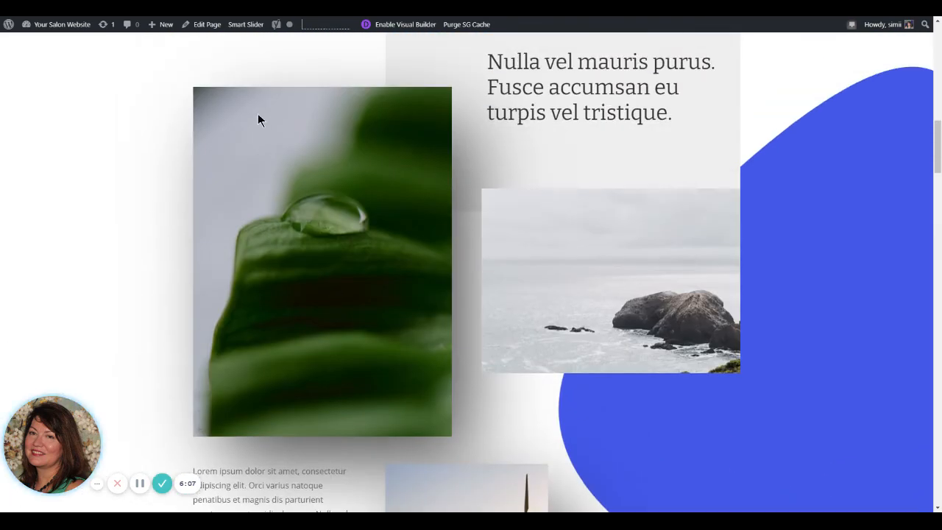
Step: Enable the Visual Builder again and open the "Green Energy For Your Home" text module's heading for editing
left_click(421, 29)
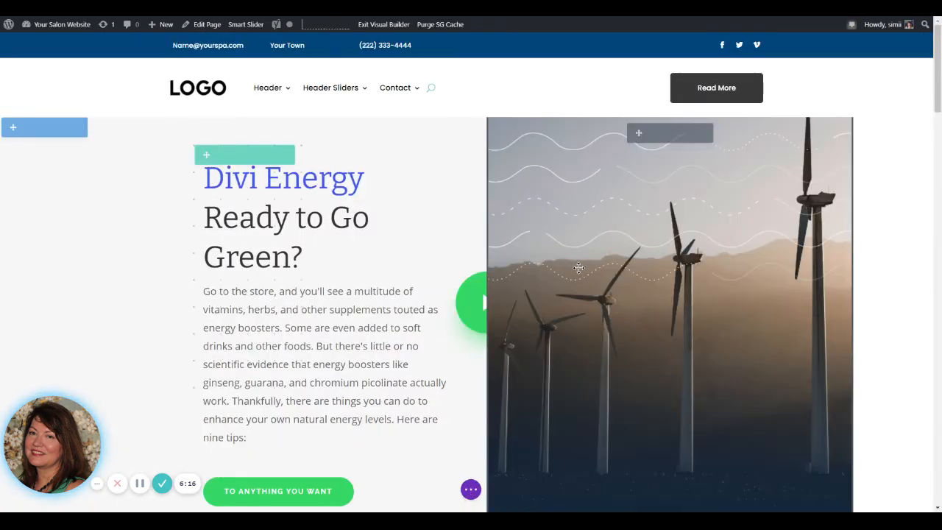
scroll(336, 331, "down", 5)
scroll(488, 242, "up", 1)
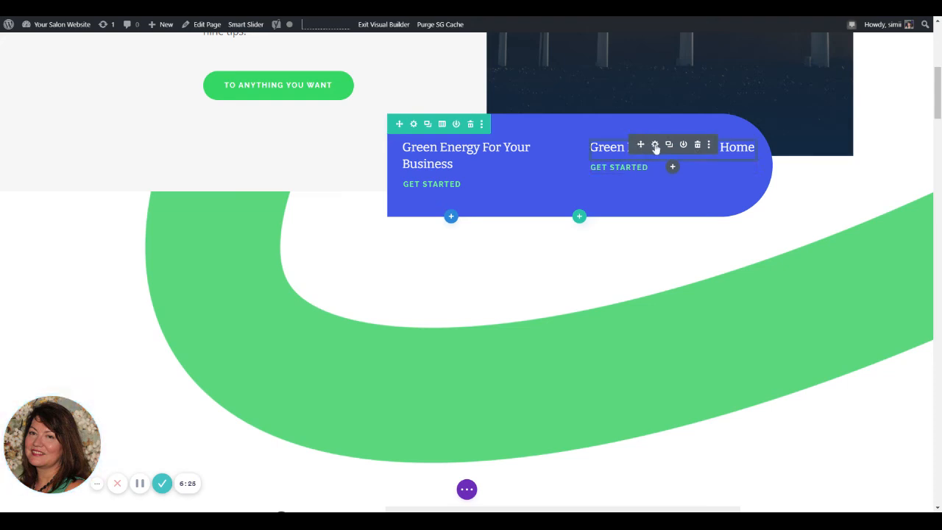
left_click(655, 148)
left_click(69, 234)
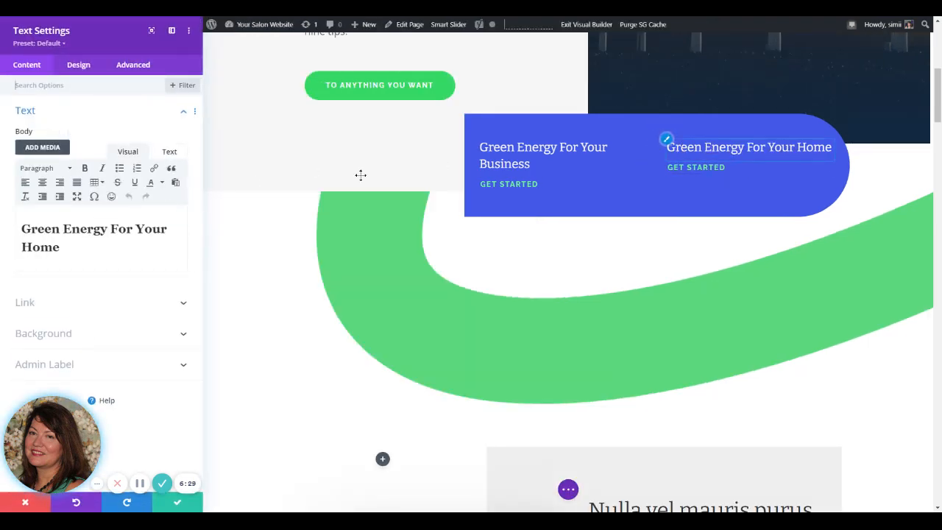
Step: Try Heading 4, Heading 6 and Paragraph on the "Green Energy For Your Home" text, restore Heading 2 and save the module
left_click(50, 168)
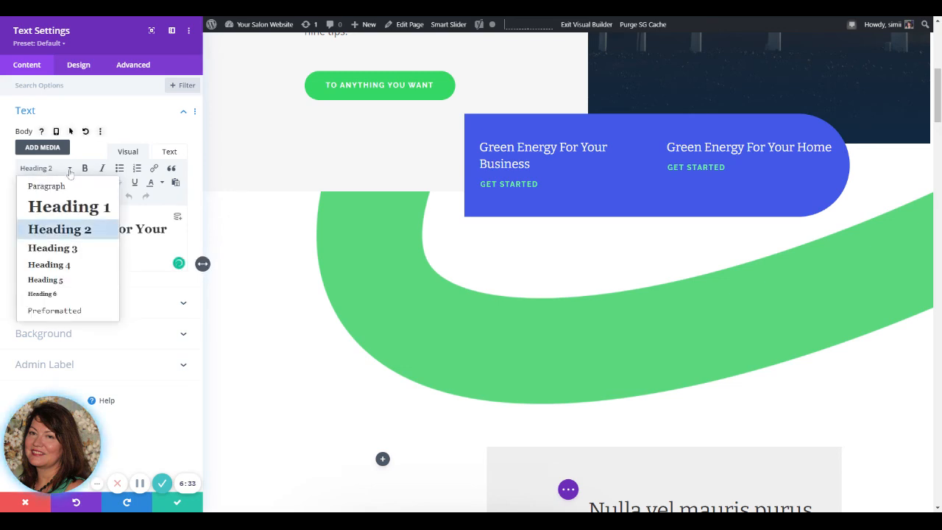
left_click(50, 264)
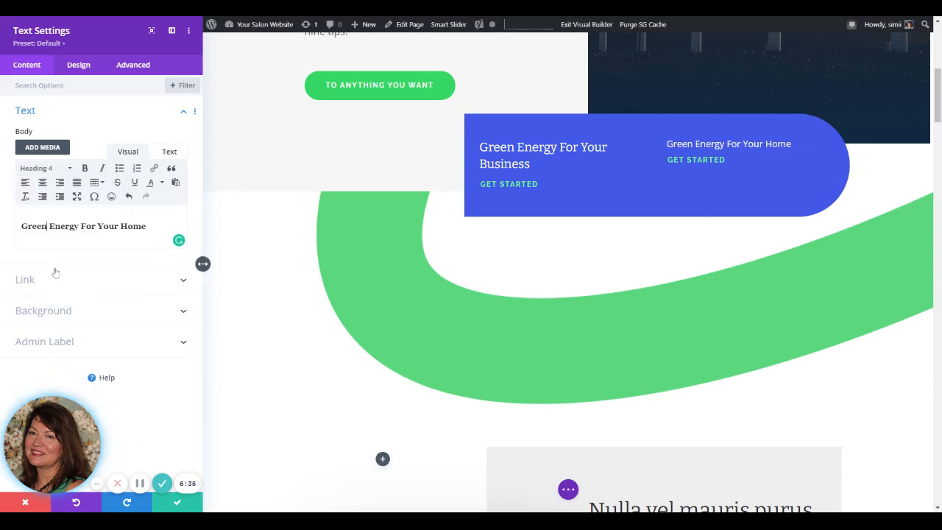
left_click(62, 171)
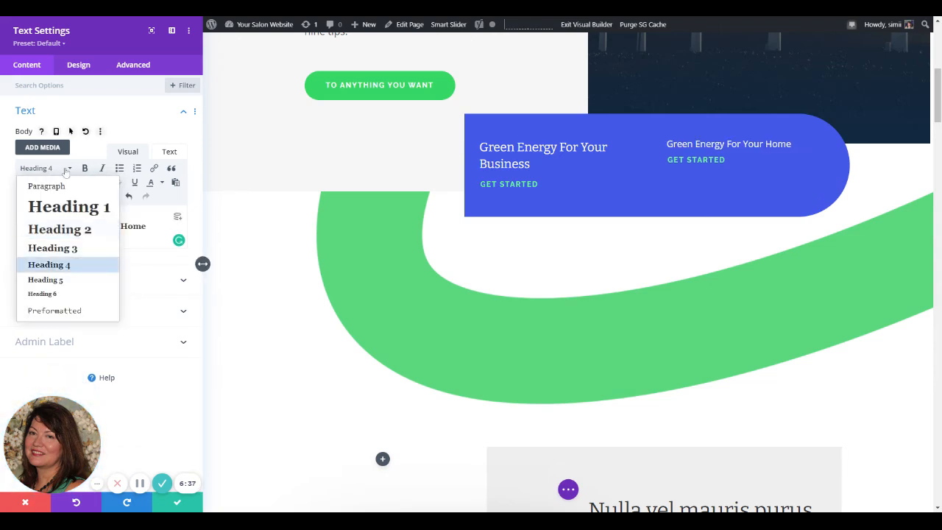
left_click(44, 293)
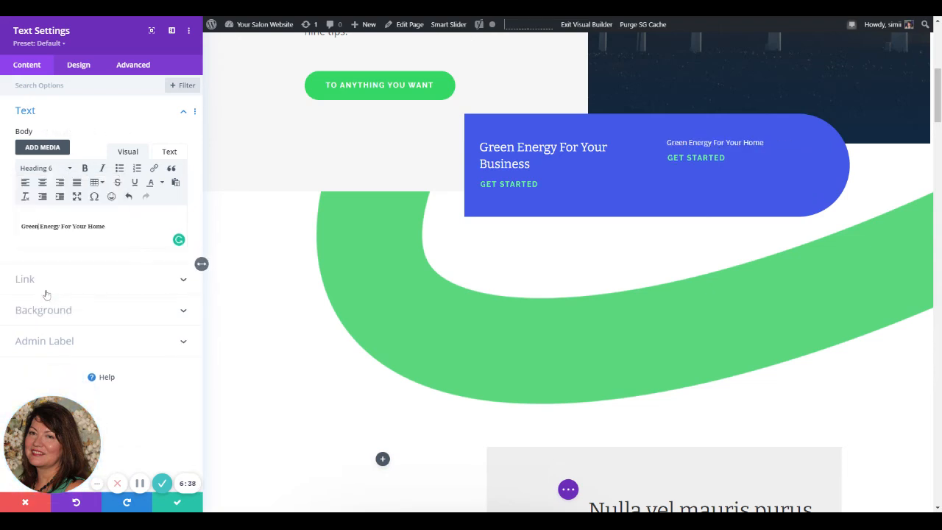
left_click(65, 174)
left_click(45, 185)
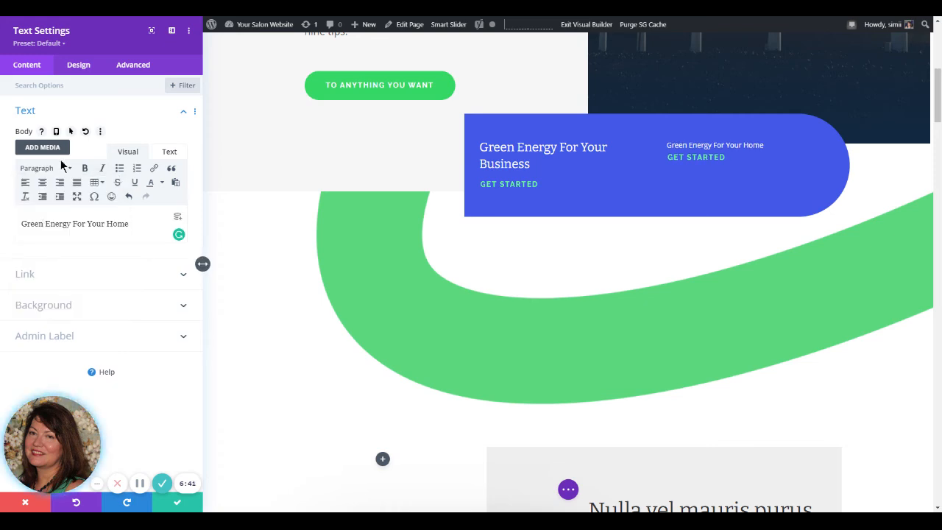
left_click(63, 168)
left_click(64, 228)
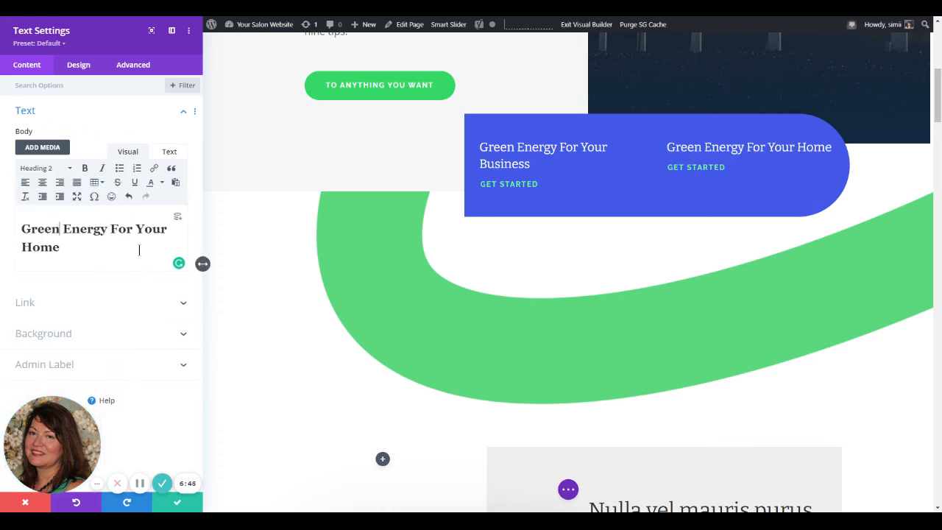
left_click(176, 507)
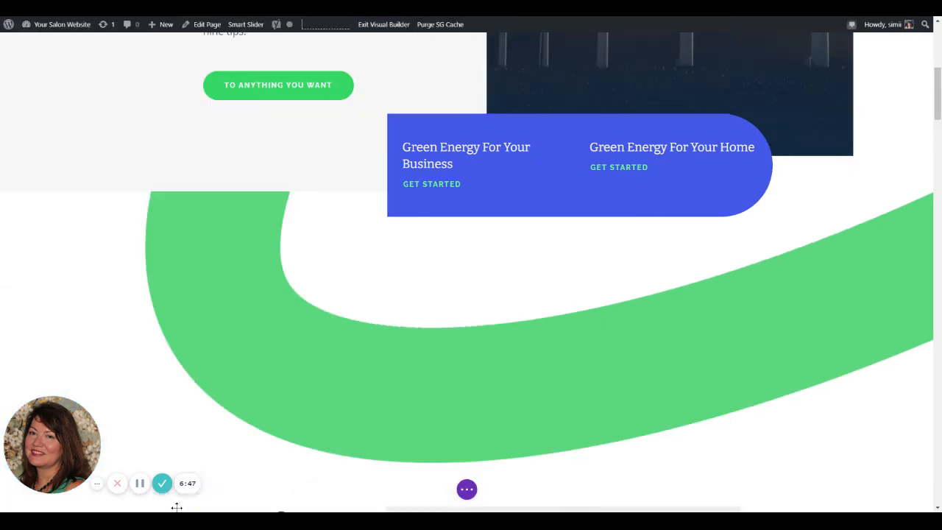
Step: Open the "Nulla vel mauris purus" text module to inspect its content, and close its settings
scroll(508, 416, "down", 5)
mouse_move(576, 183)
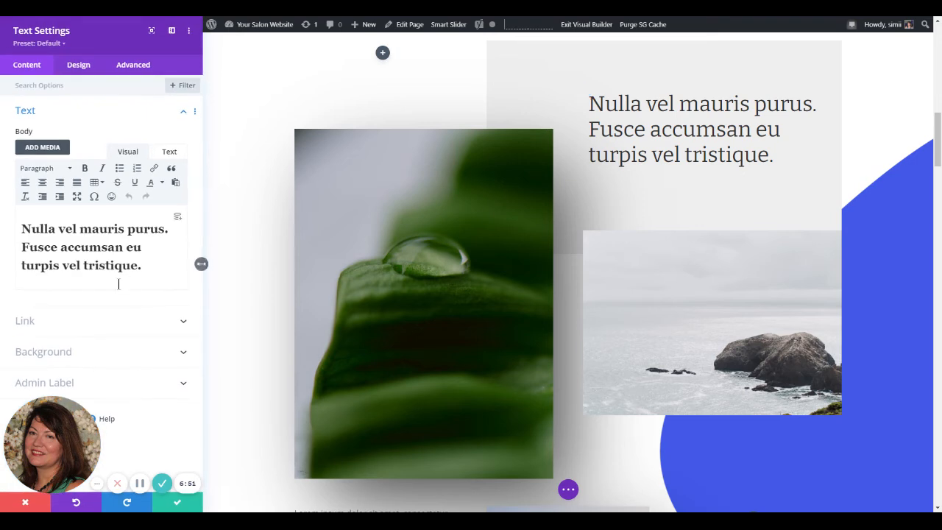
left_click(99, 283)
left_click(176, 501)
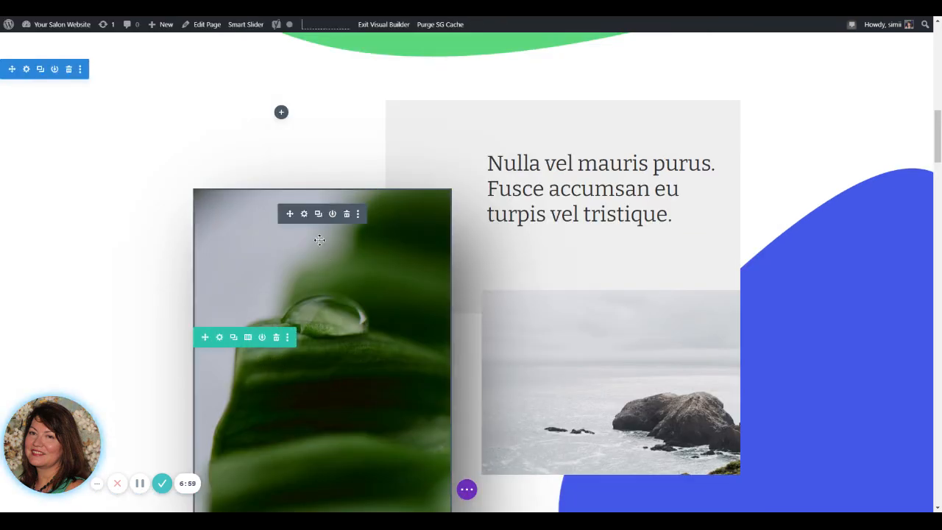
Step: Replace the large green leaf image with the wind turbine picture green-energy-15.jpg from the media library
left_click(304, 214)
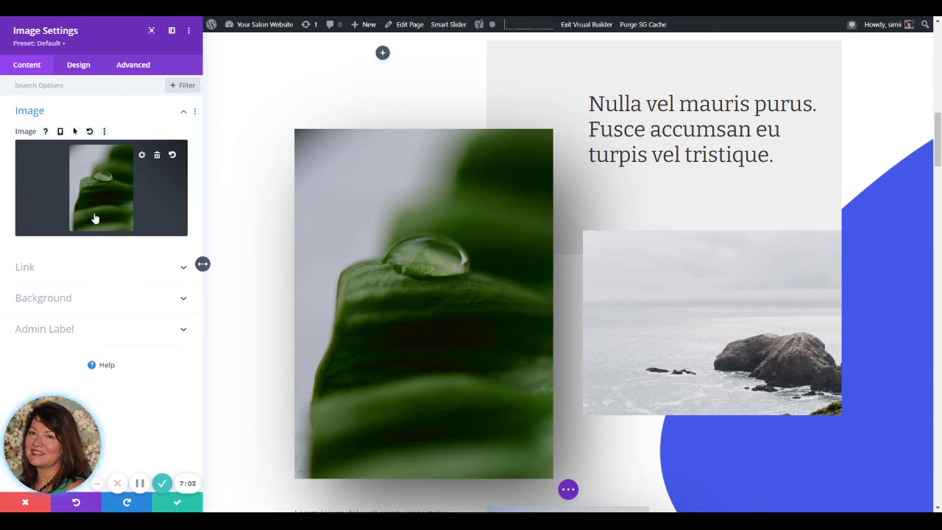
left_click(94, 218)
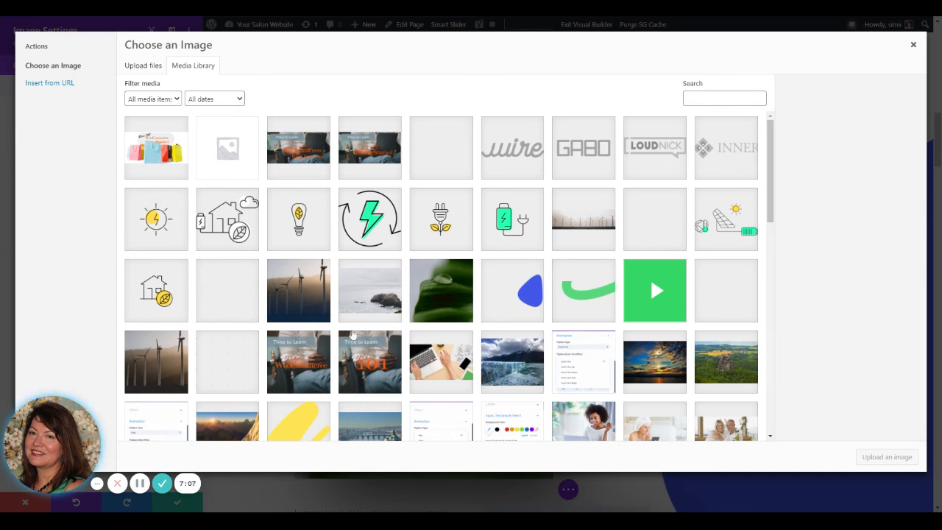
scroll(355, 336, "down", 3)
left_click(155, 264)
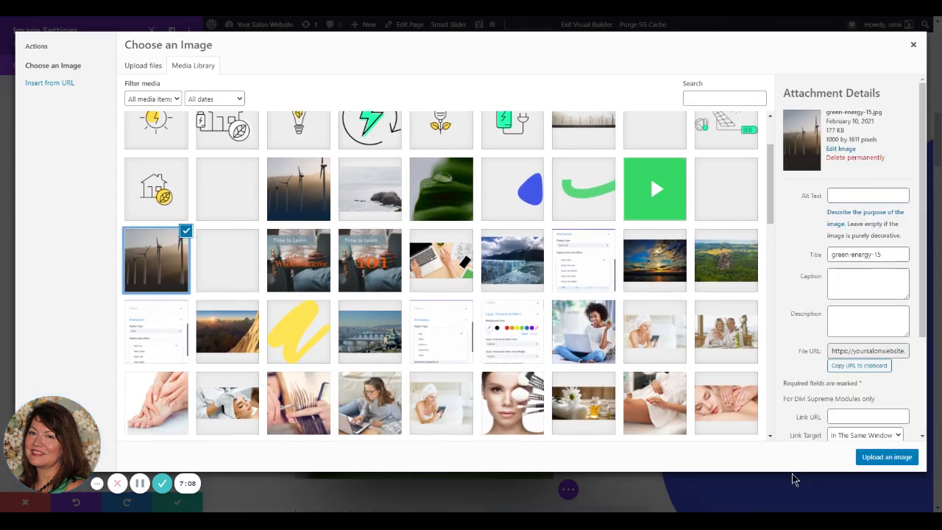
left_click(868, 457)
scroll(387, 403, "down", 3)
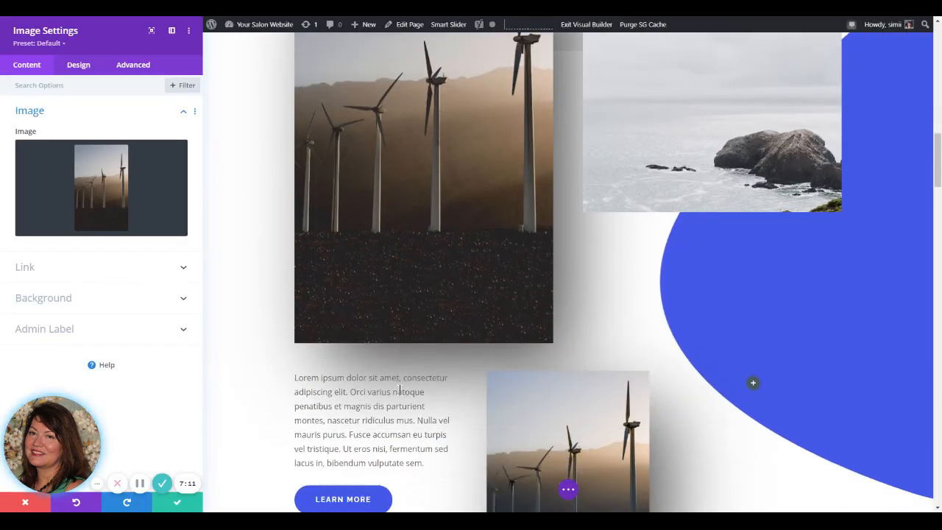
scroll(401, 367, "up", 3)
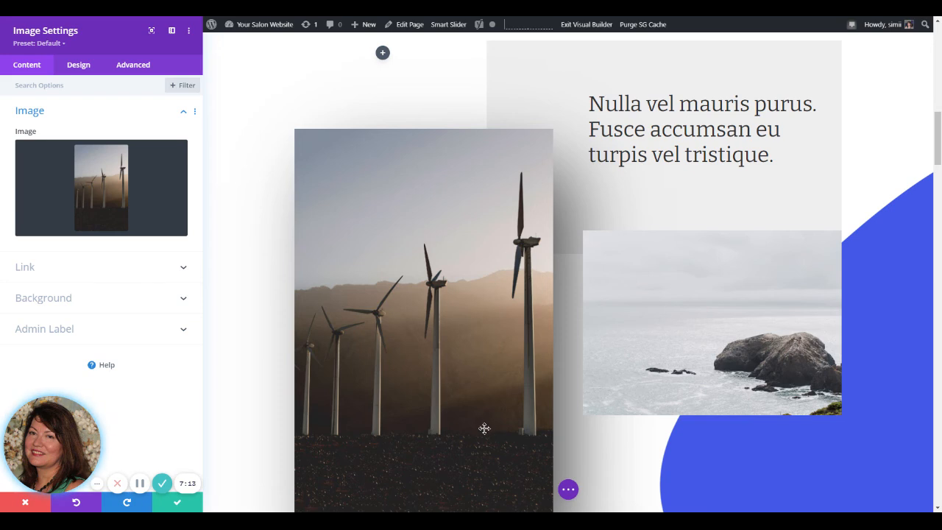
Step: Try the "Divi WordPress Blog Set-Up" banner from the media library in the large image module
left_click(109, 213)
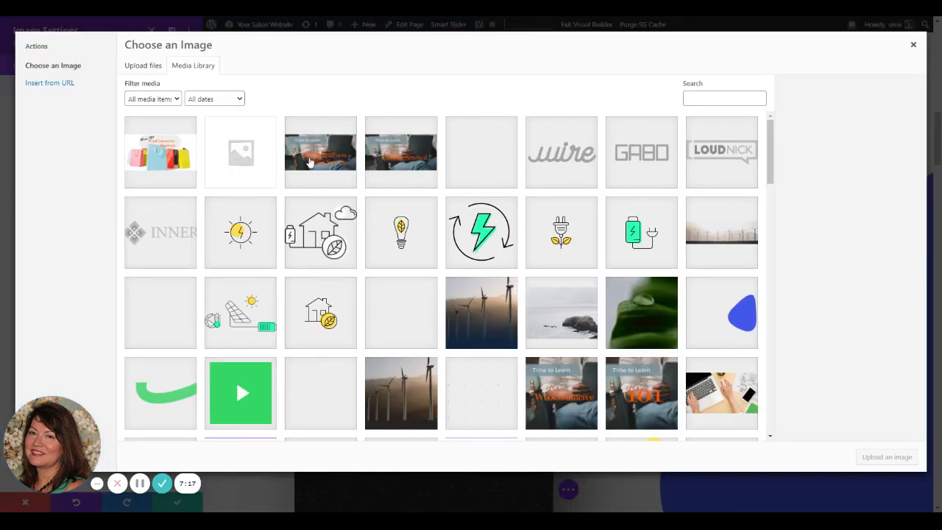
left_click(309, 162)
left_click(887, 456)
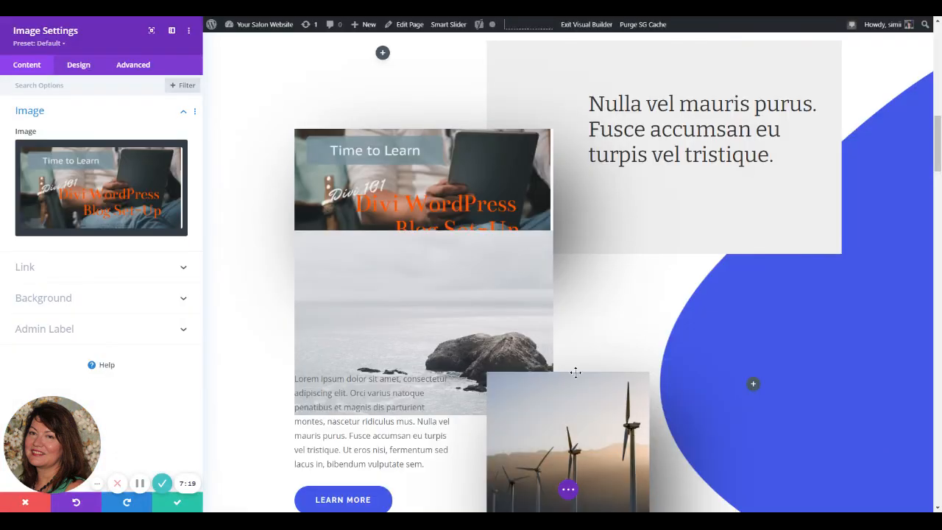
Step: Restore the green leaf picture from the media library in the large image module
left_click(92, 199)
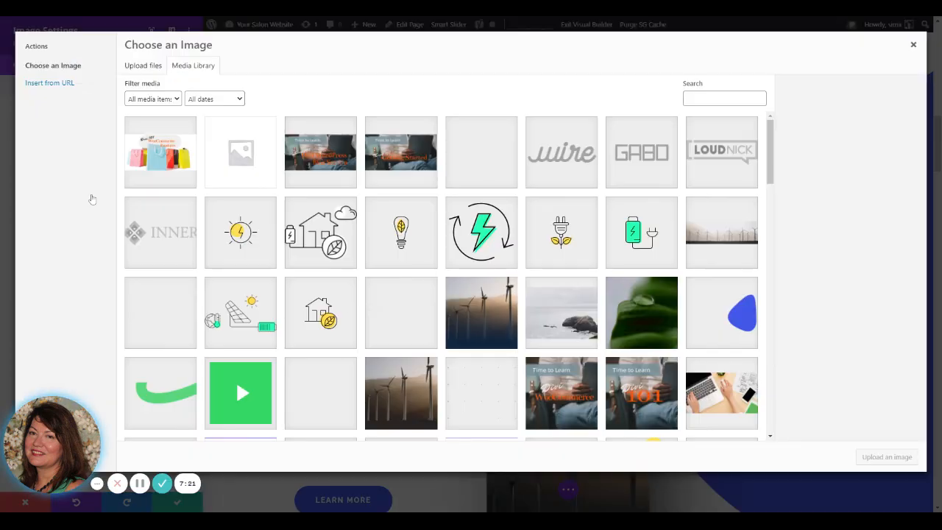
left_click(634, 322)
left_click(887, 456)
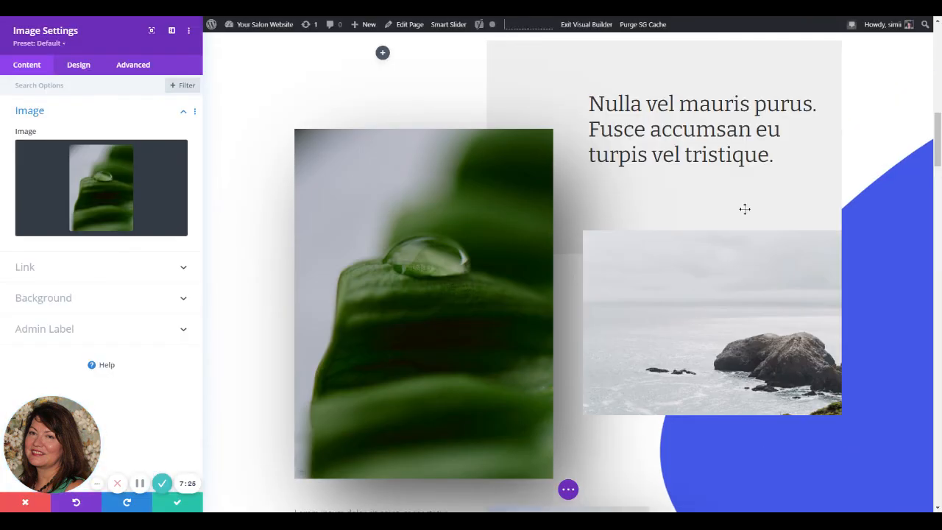
scroll(854, 359, "down", 5)
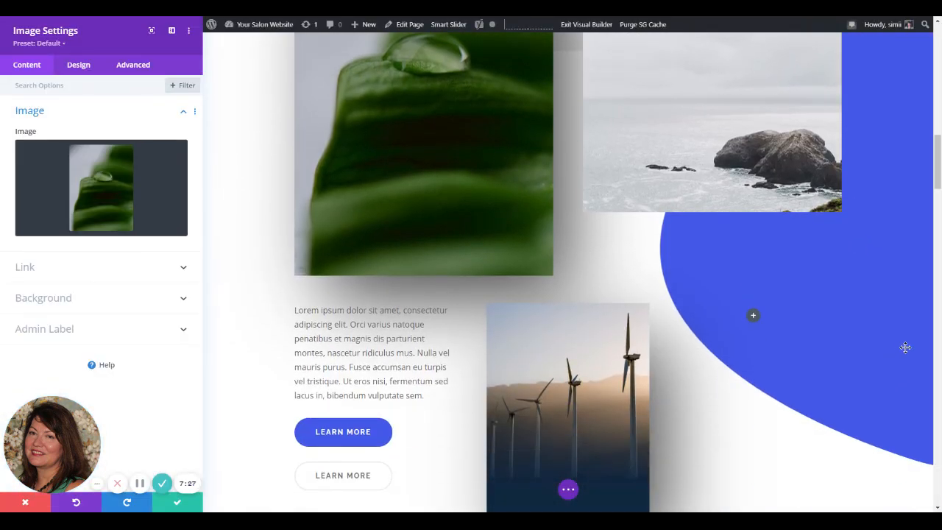
Step: Save the large image module's settings with the green leaf picture and check the page down to the Our Products section
scroll(906, 345, "down", 2)
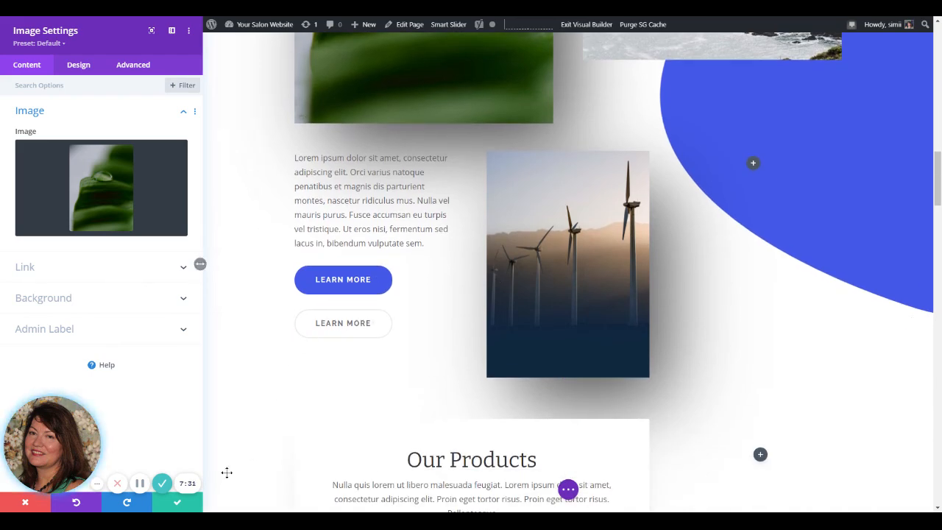
left_click(185, 501)
scroll(715, 412, "up", 12)
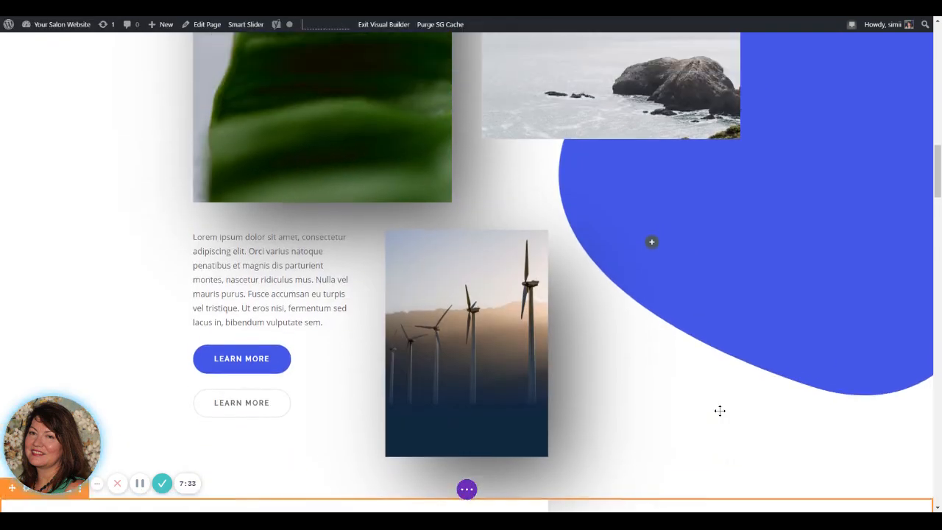
scroll(715, 412, "down", 12)
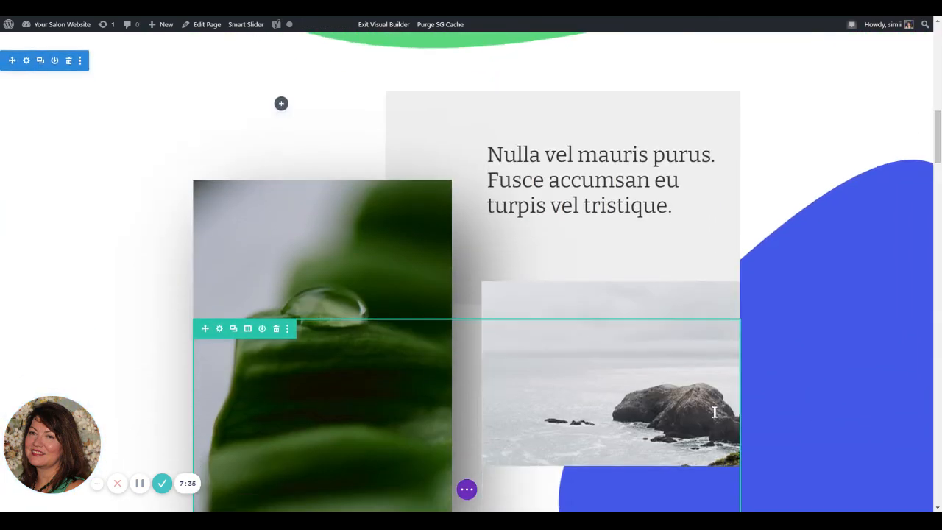
scroll(724, 405, "down", 3)
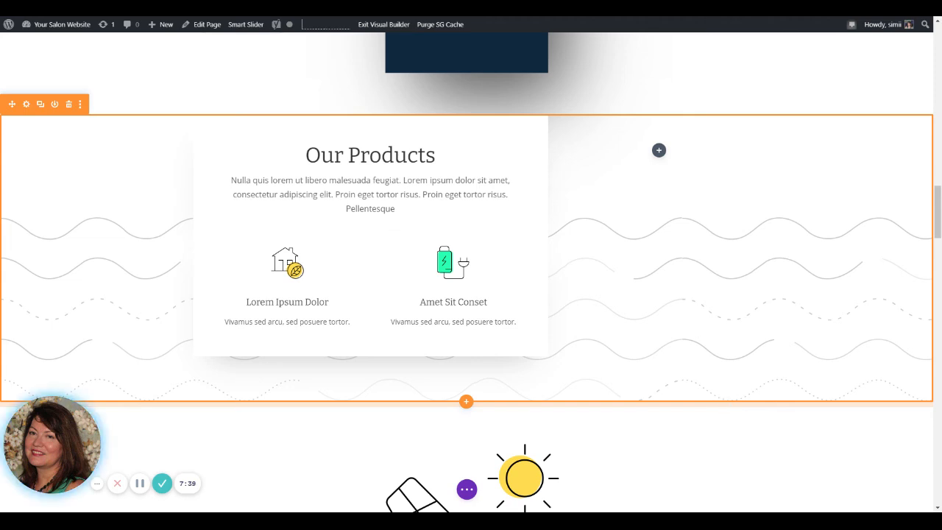
Step: Expand the Visual Builder's page controls, review the page back up to the Divi Energy hero section, and save the page
left_click(466, 488)
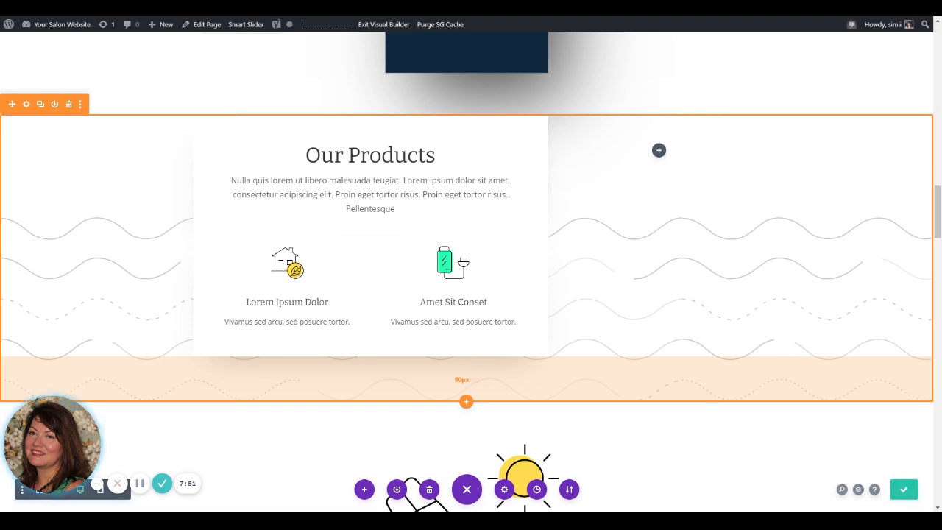
scroll(669, 373, "up", 5)
scroll(669, 374, "up", 6)
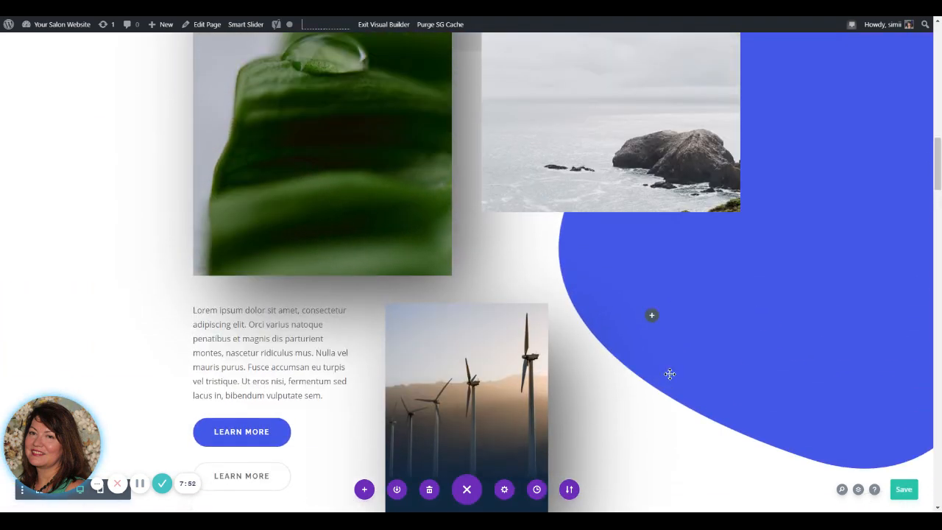
scroll(668, 374, "up", 3)
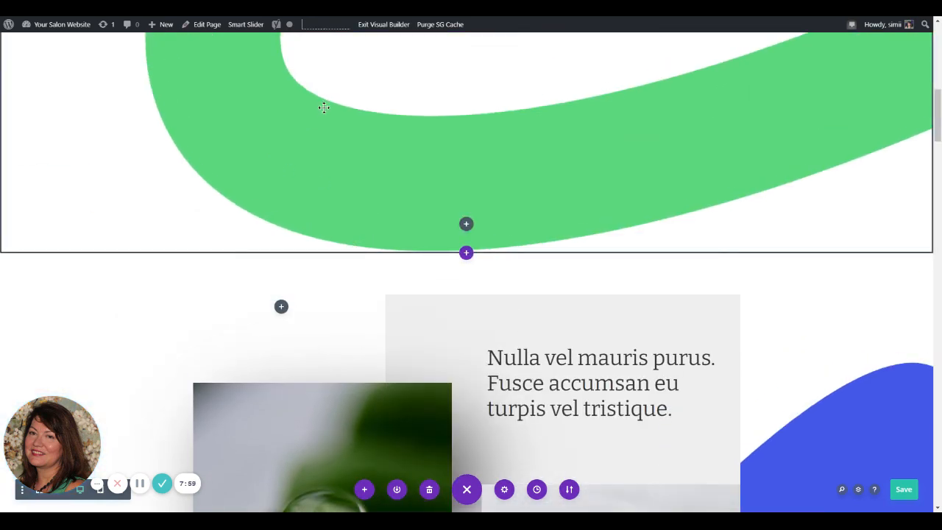
scroll(422, 227, "up", 7)
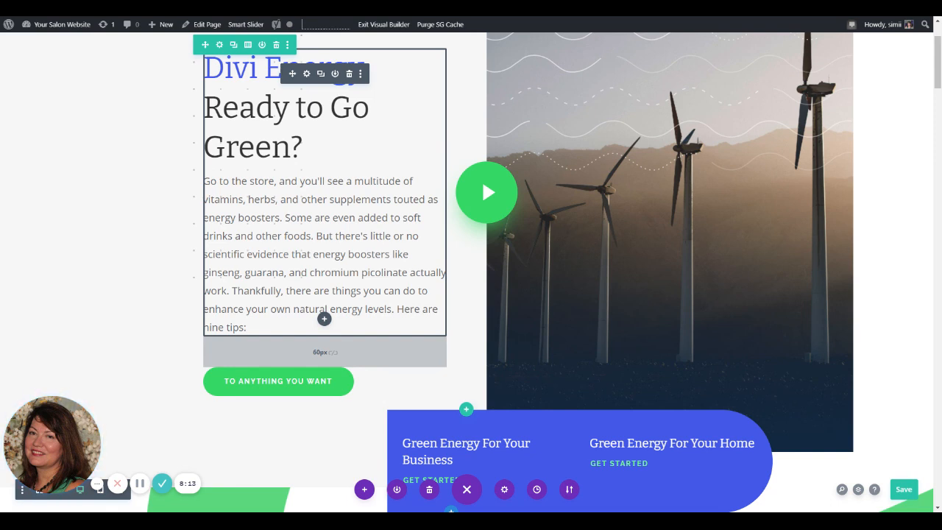
key("ctrl+s")
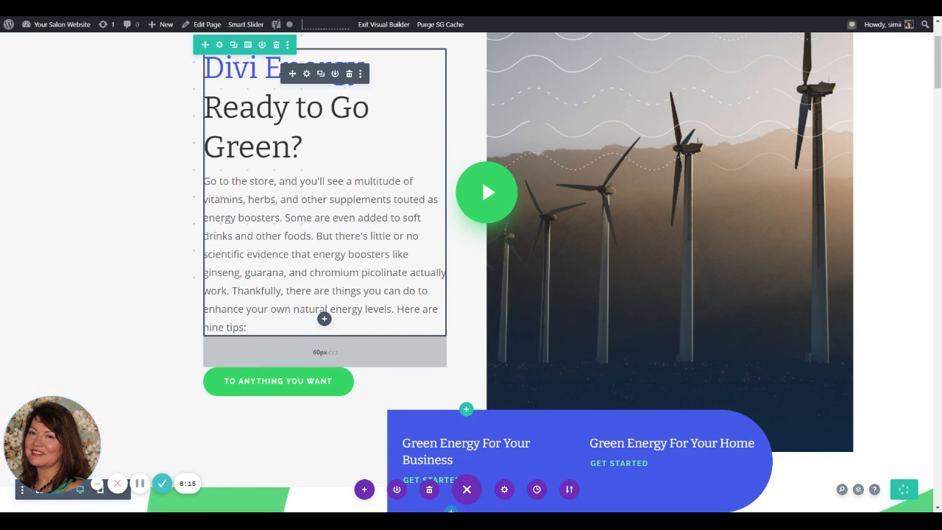